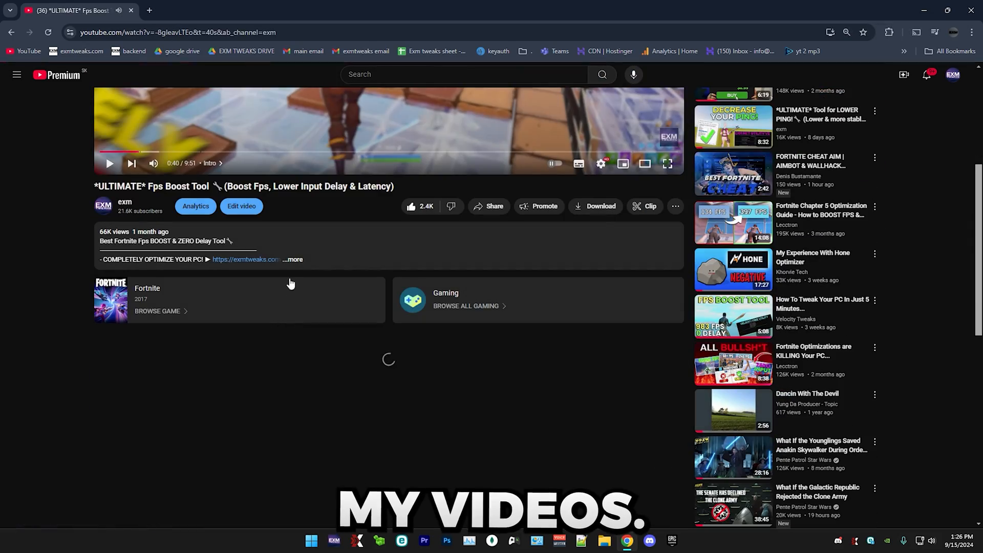
Follow the DOWNLOAD link from Discord's free-tweaking-utility channel to the V5.1 Google Drive folder.
click(295, 260)
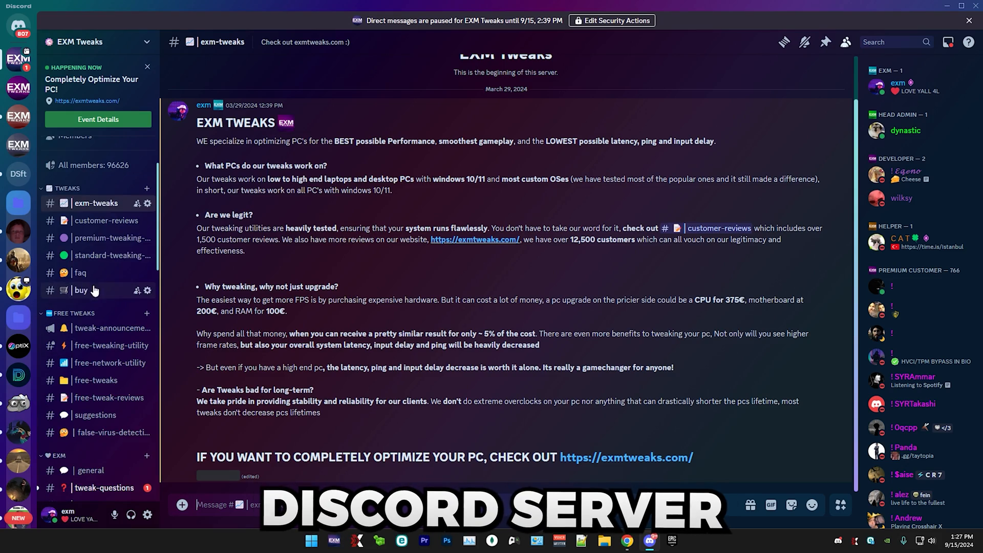
scroll(96, 323, down, 1)
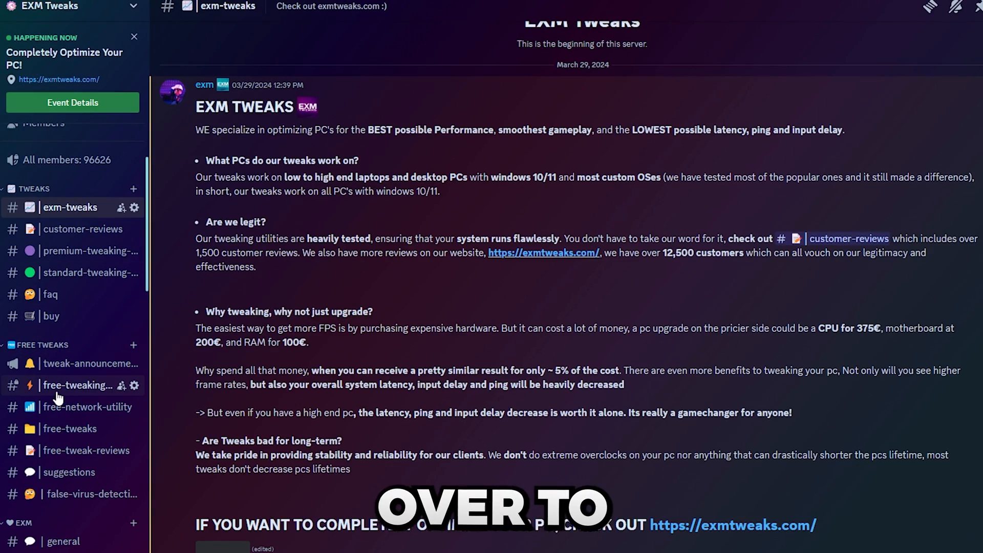
click(55, 394)
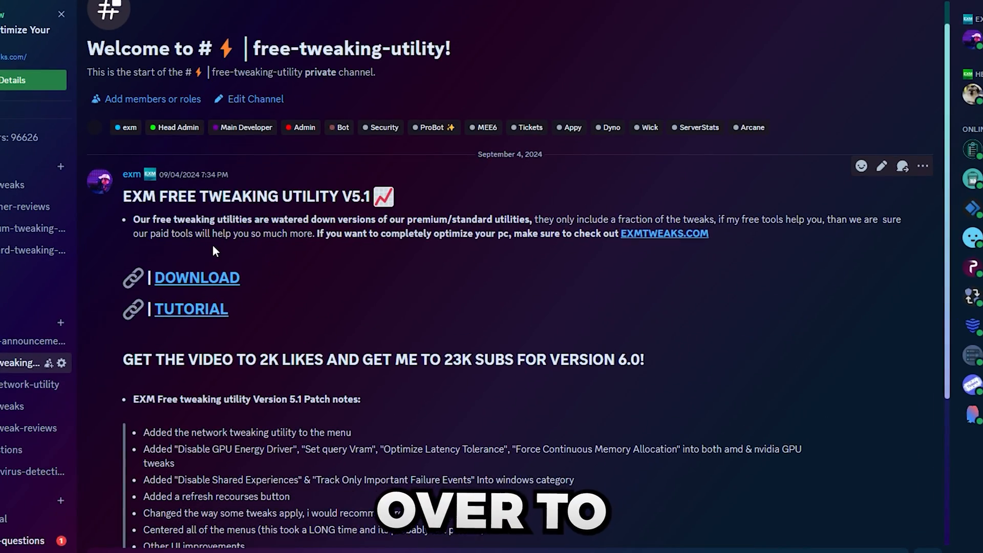
click(192, 279)
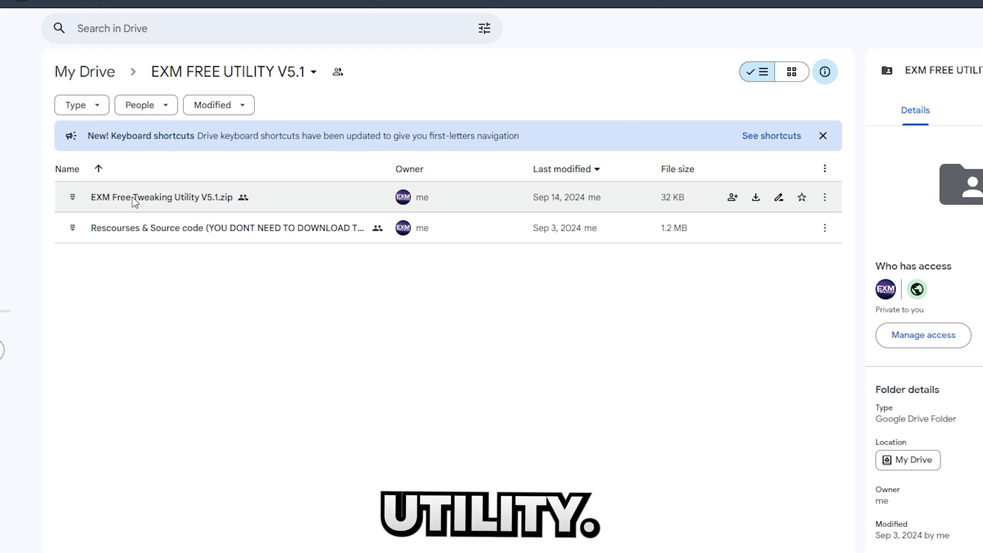
Download EXM Free Tweaking Utility V5.1.zip from the Google Drive folder.
right_click(132, 197)
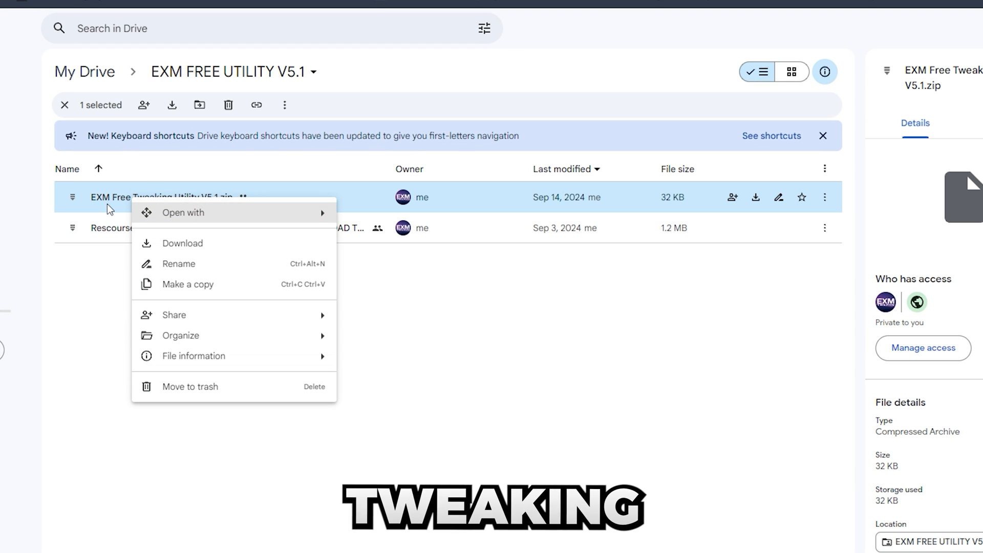
click(146, 243)
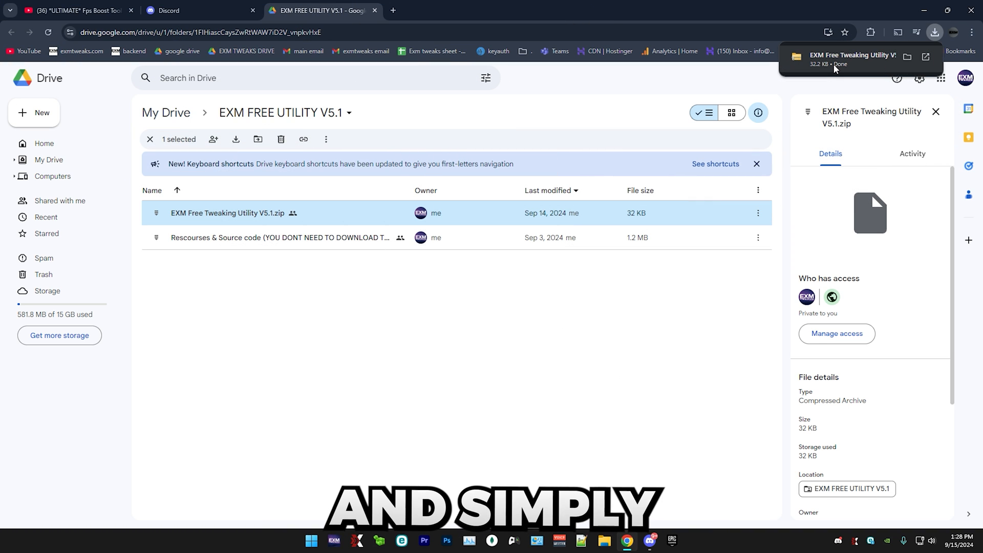
Copy the utility's .cmd script from the downloaded zip to the desktop and run it as administrator.
click(861, 58)
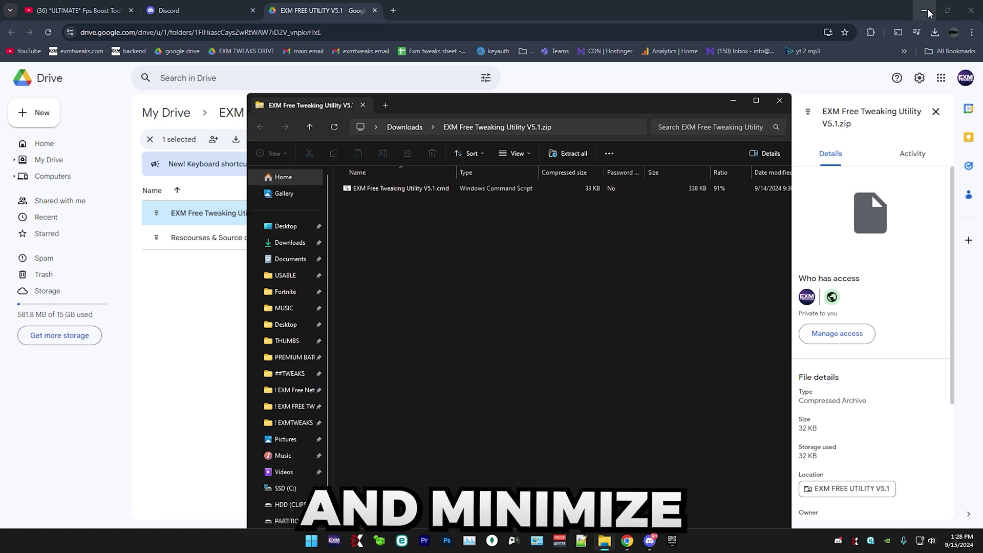
click(926, 10)
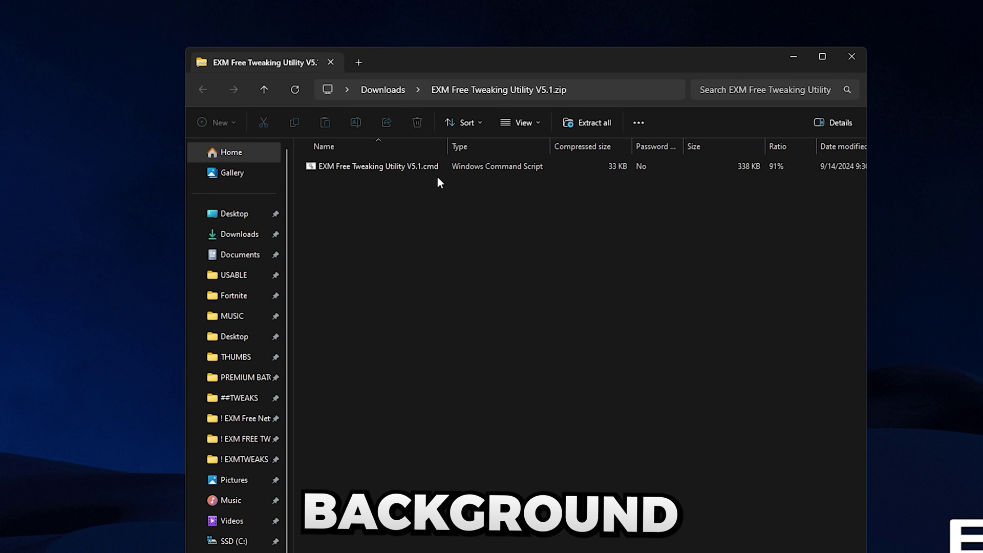
drag(404, 166, 86, 220)
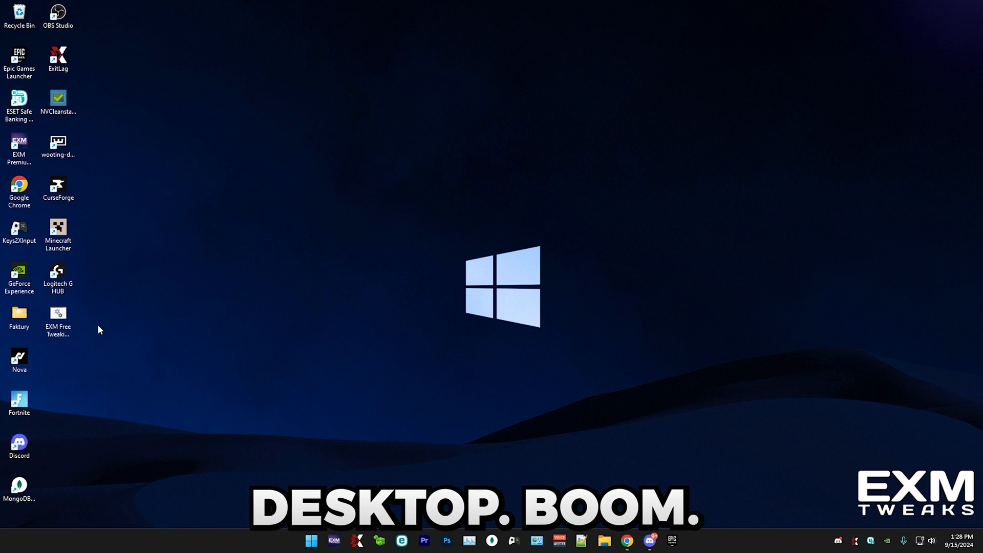
drag(398, 222, 403, 168)
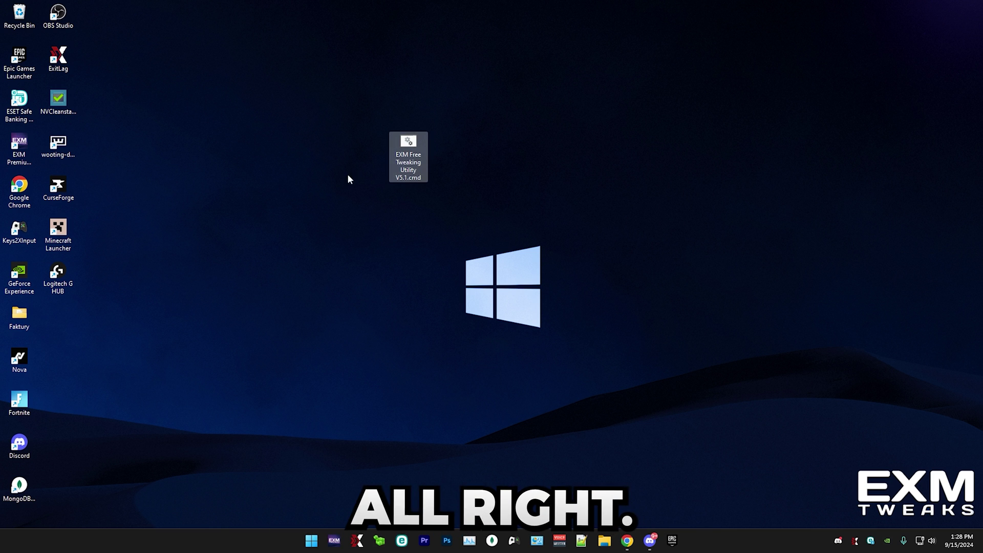
right_click(405, 157)
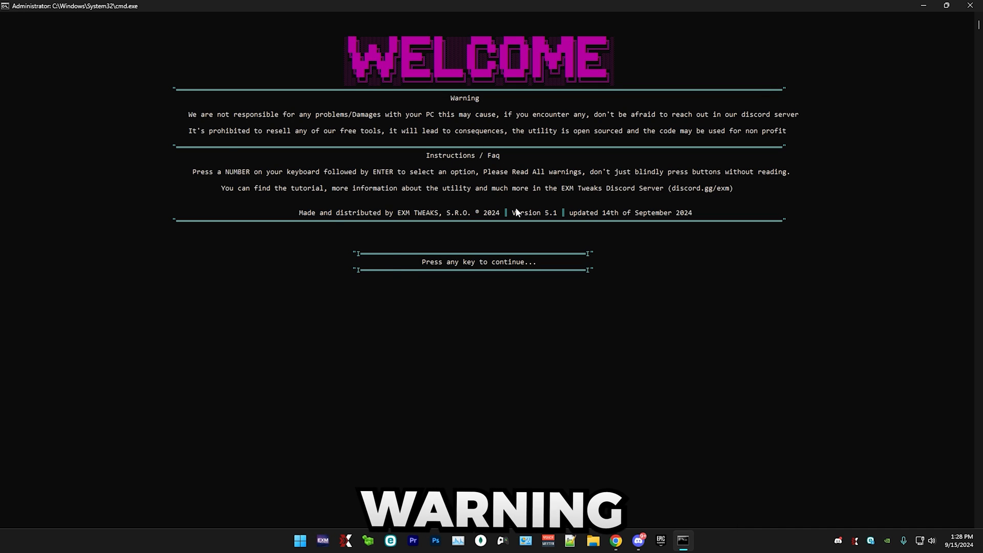
Continue past the welcome screen, confirm the restore point and resource download, reaching the 5.1 main menu.
key(Return)
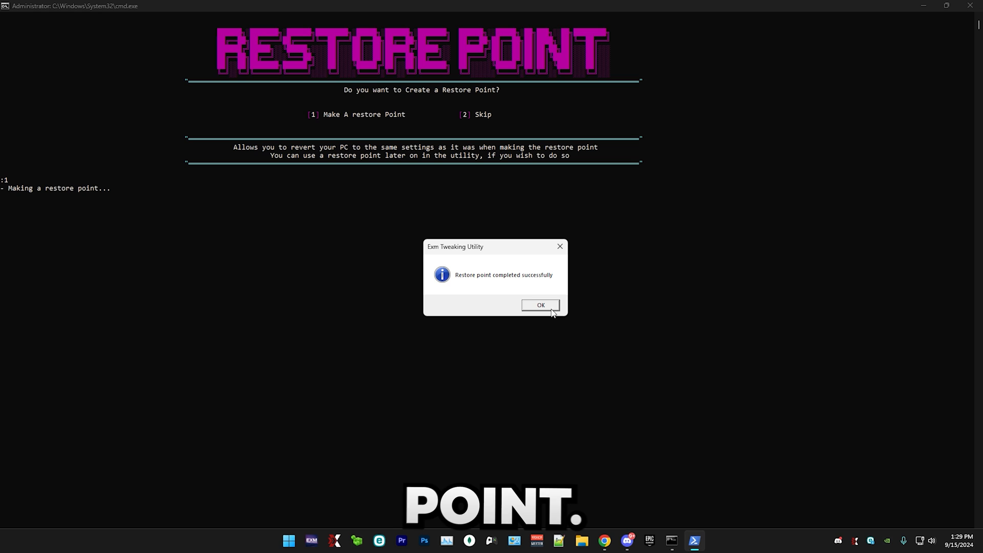
click(542, 307)
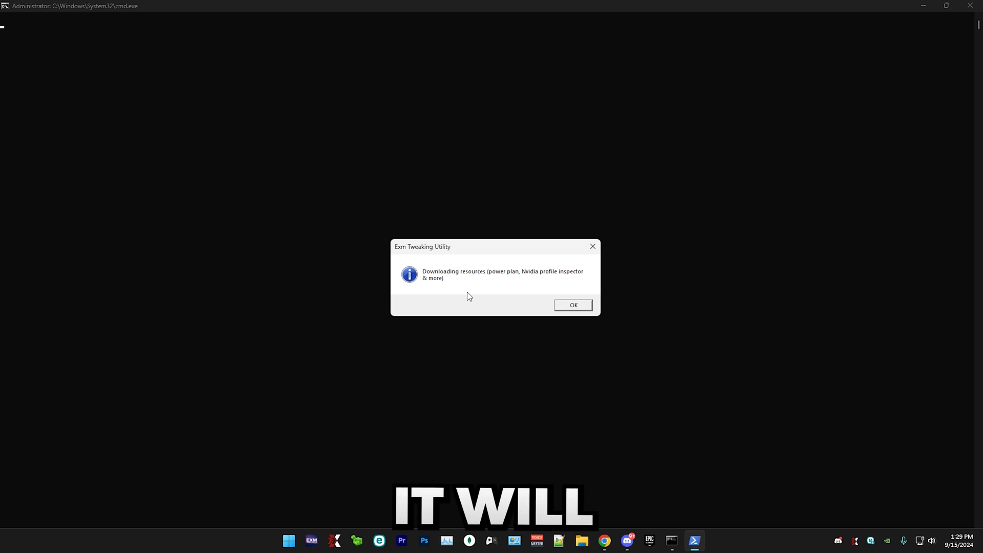
click(572, 307)
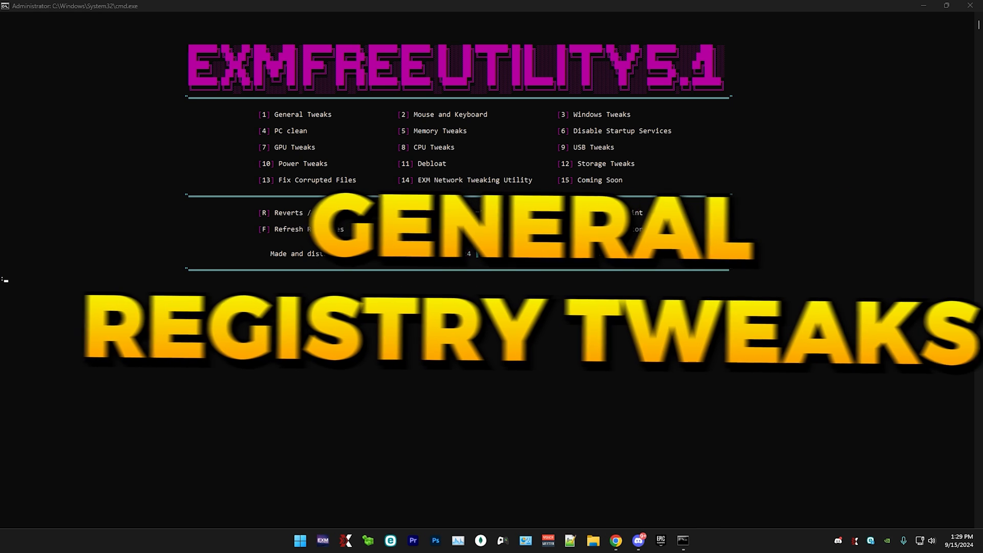
Run the General Performance tweaks from the General Tweaks category.
click(151, 341)
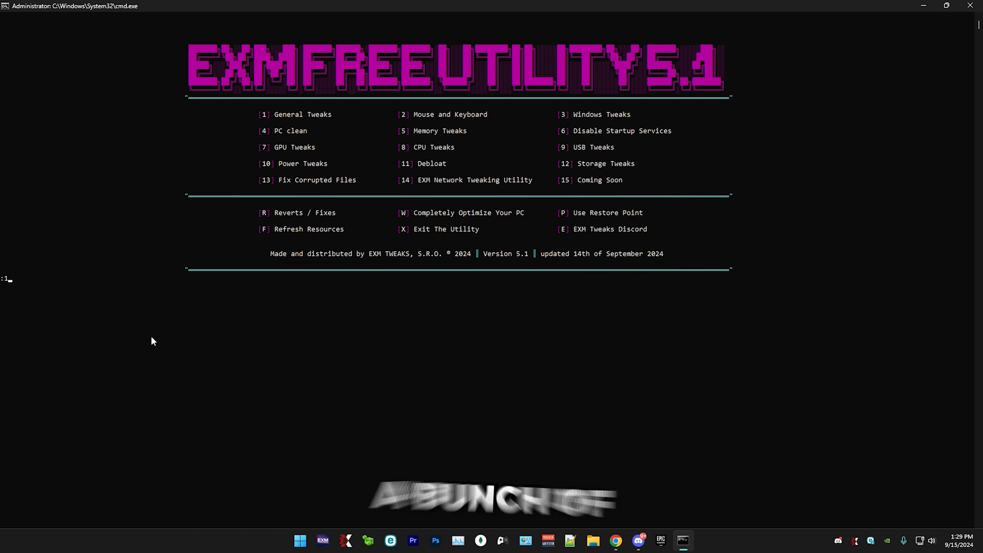
text(1)
key(Return)
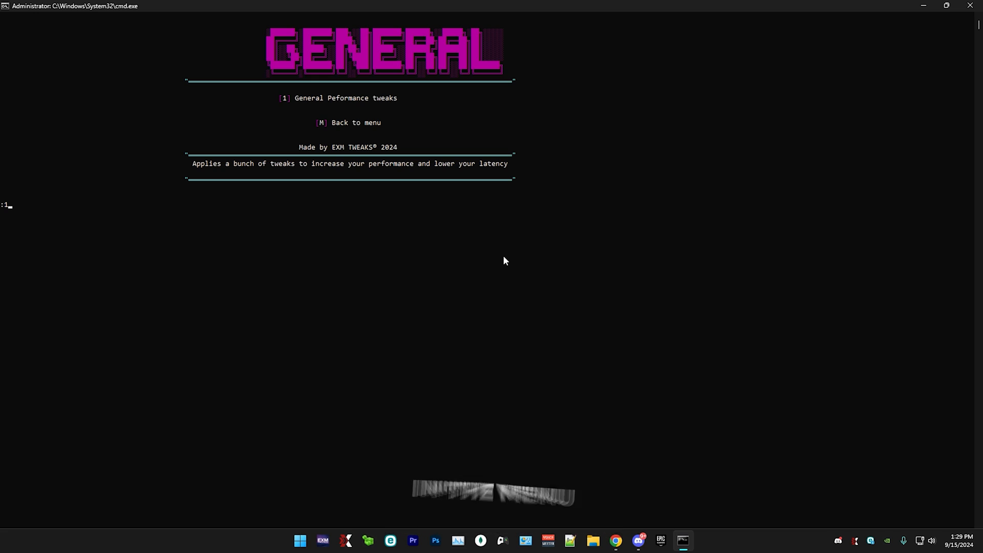
key(Return)
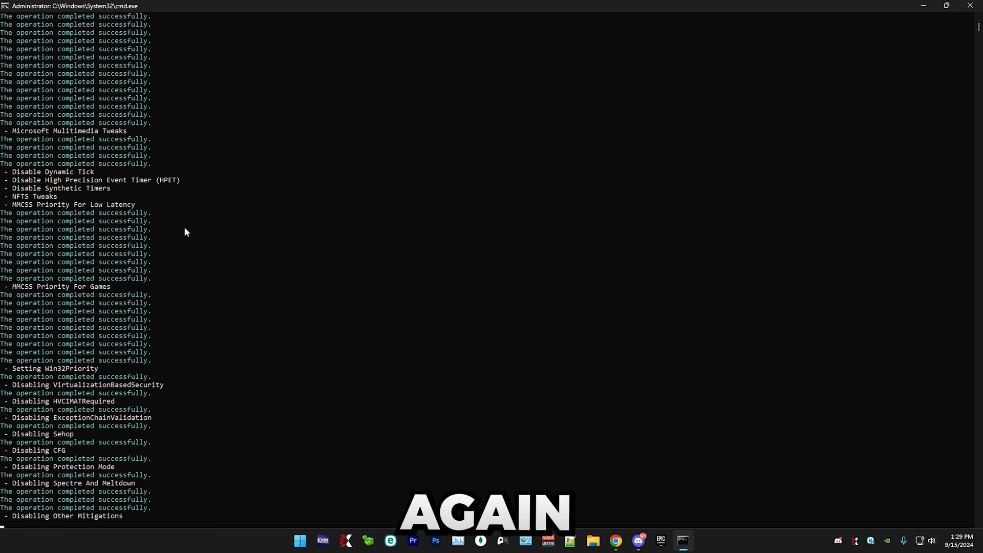
scroll(98, 286, up, 12)
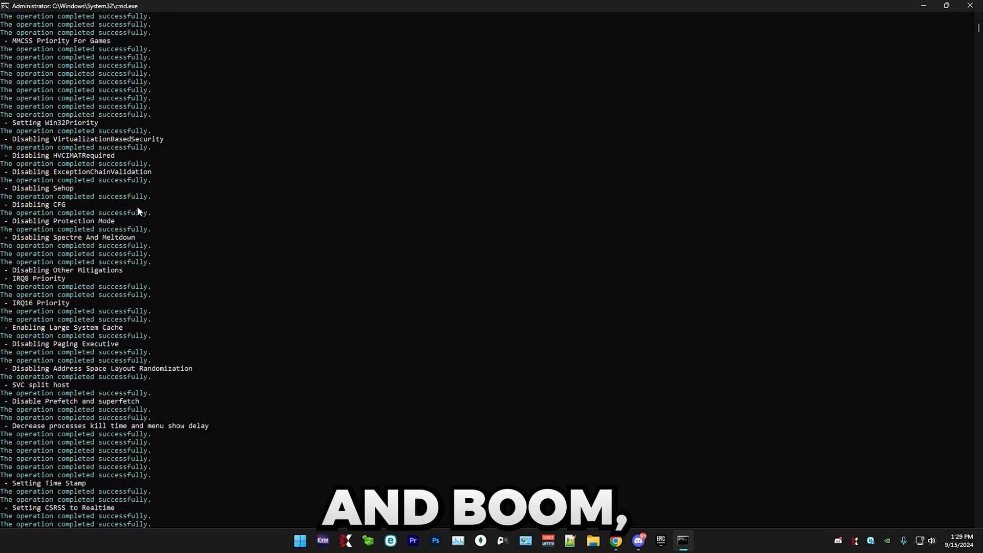
scroll(153, 198, down, 10)
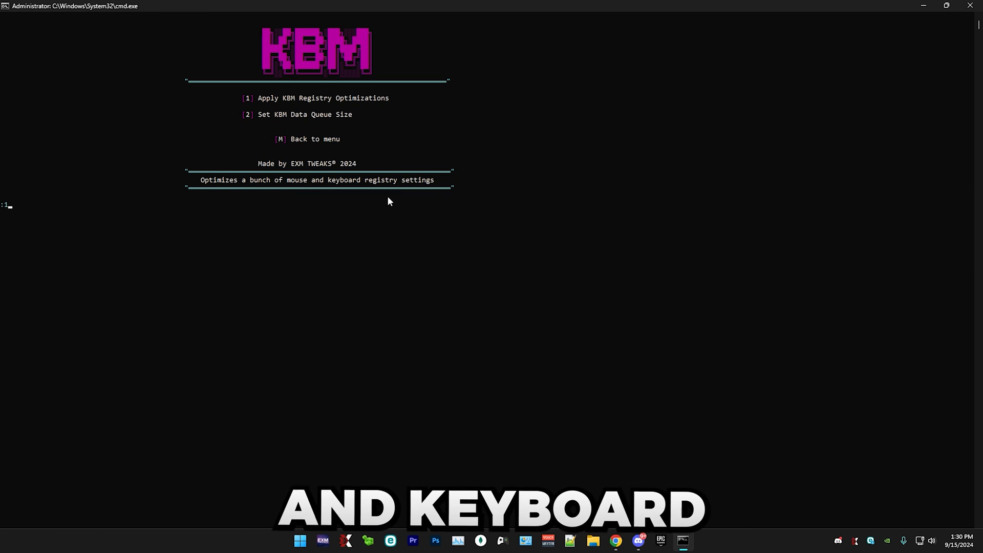
Apply the KBM registry optimizations and bring up the data queue size choices.
key(Return)
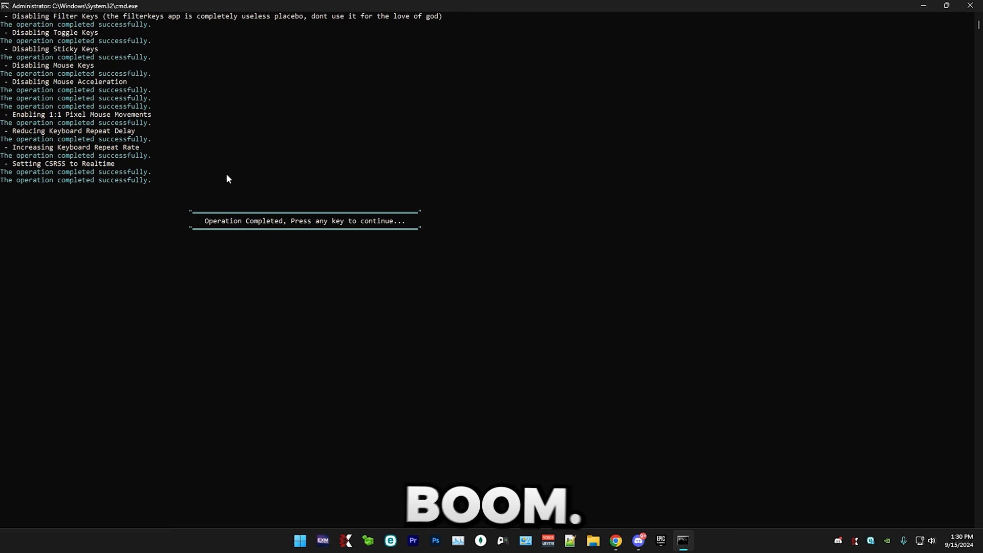
key(Return)
text(2)
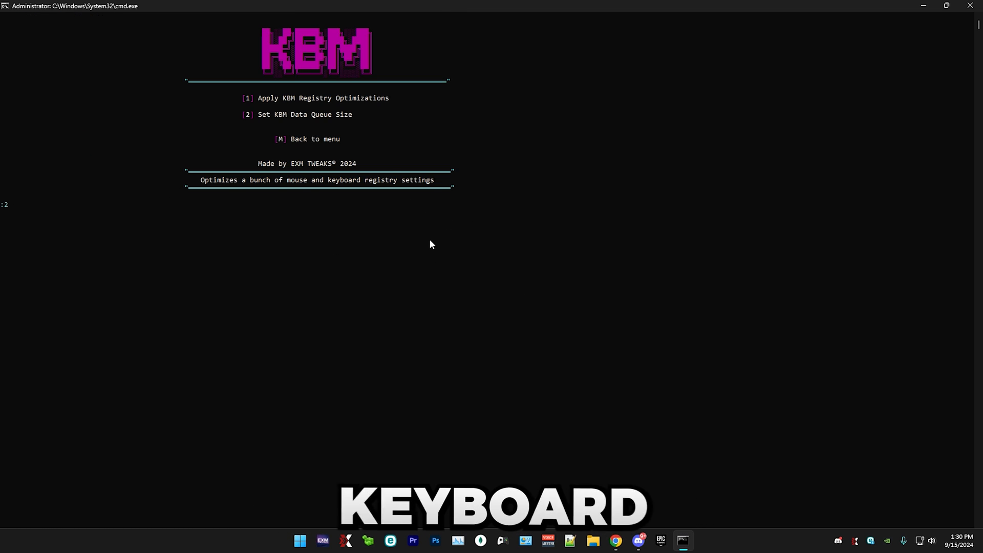
key(Return)
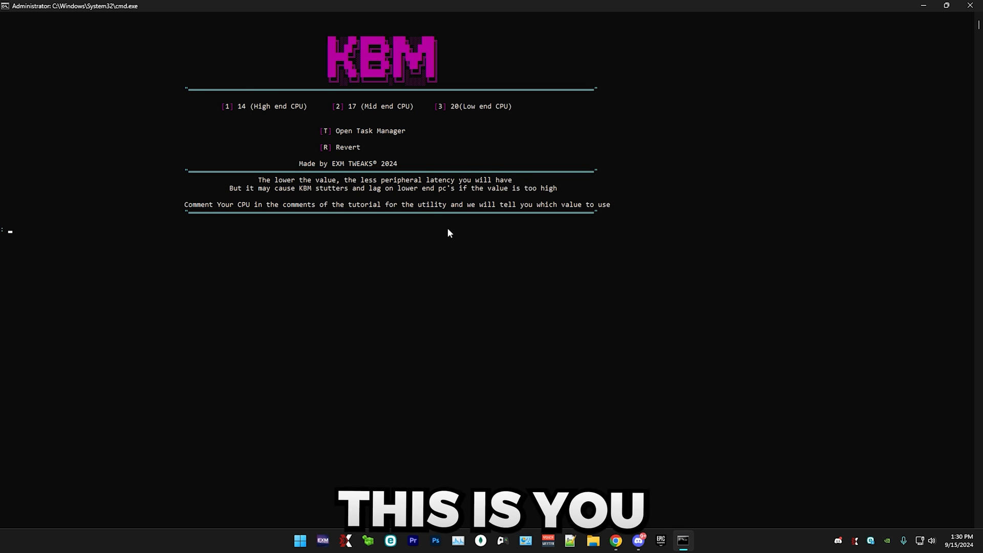
text(t)
Check the CPU in Task Manager, then set the queue size to 14 for a high-end CPU.
key(Return)
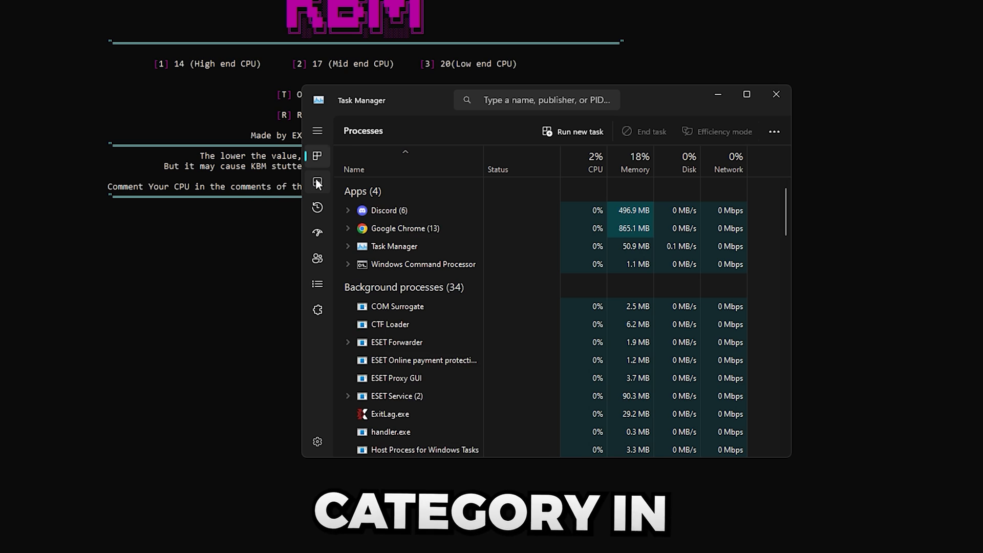
click(315, 184)
drag(614, 98, 658, 111)
click(463, 179)
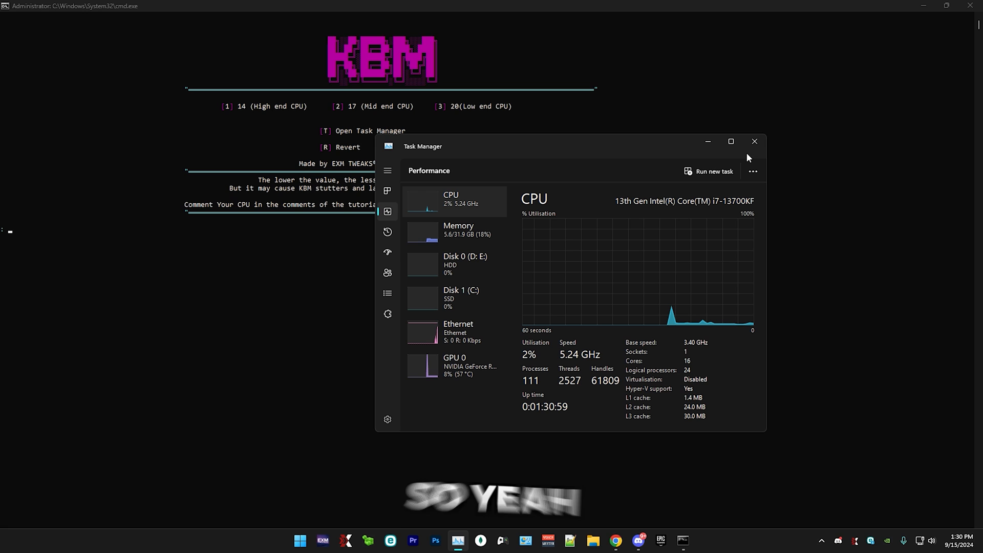
click(754, 142)
text(1)
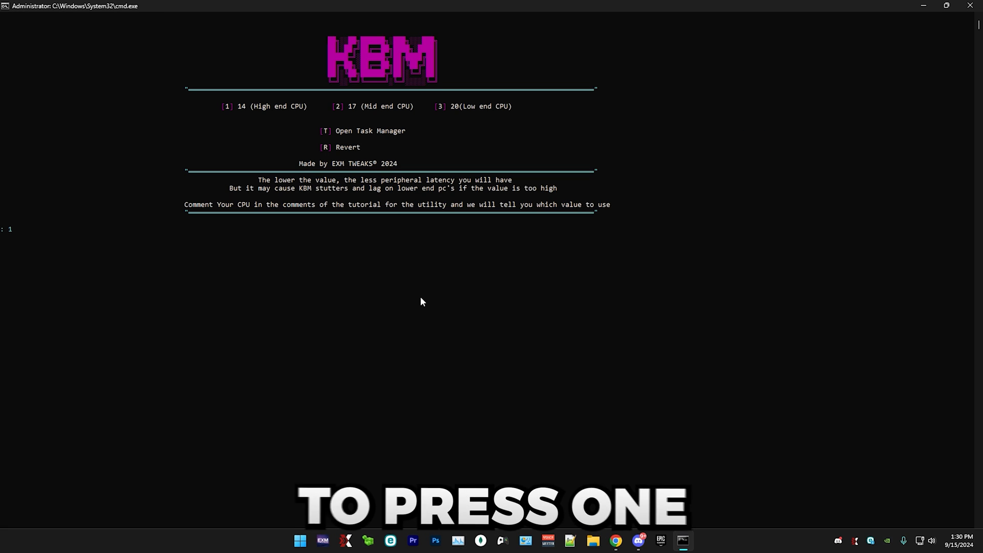
key(Return)
key(Return)
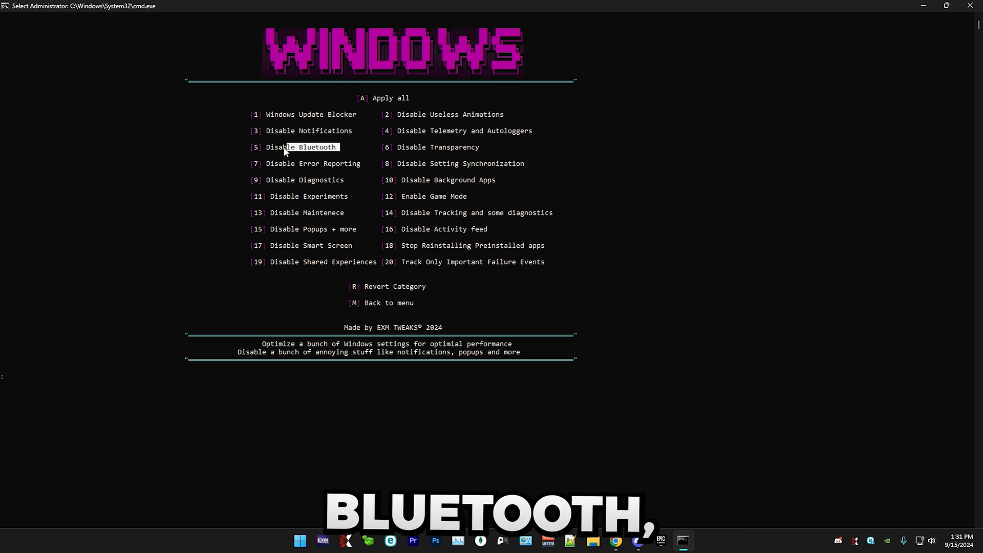
Review the revert options, return to the Windows category and apply every Windows tweak at once.
drag(338, 146, 267, 147)
click(310, 152)
text(R)
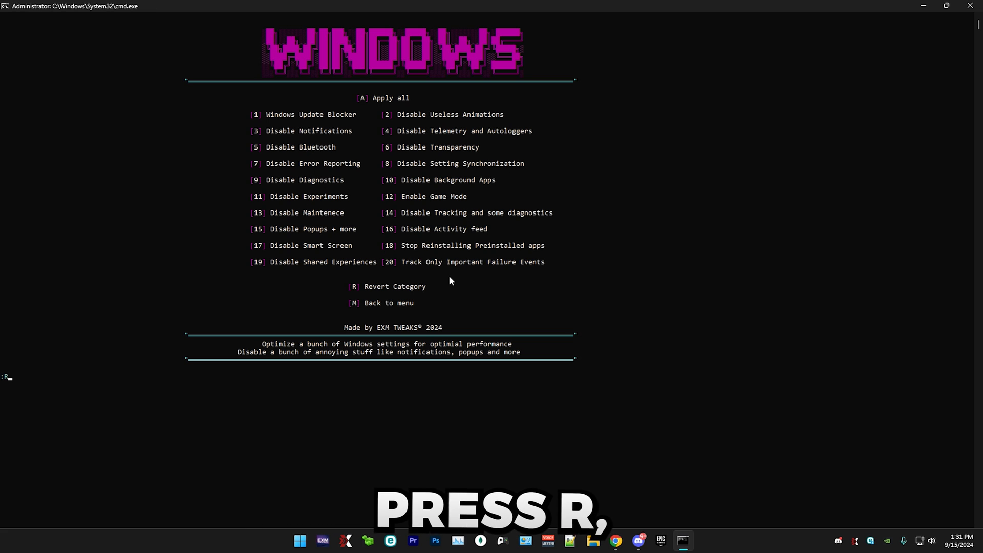
key(Return)
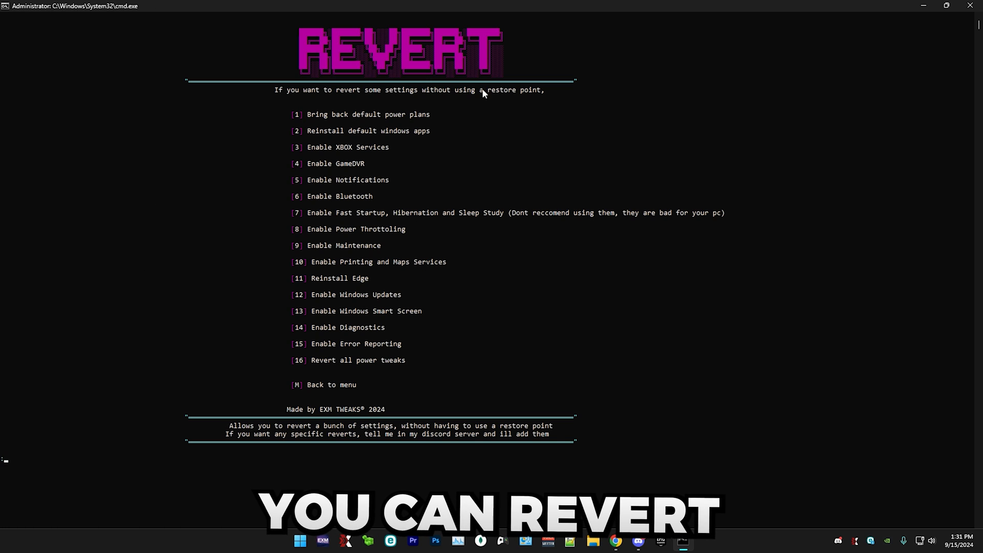
text(M)
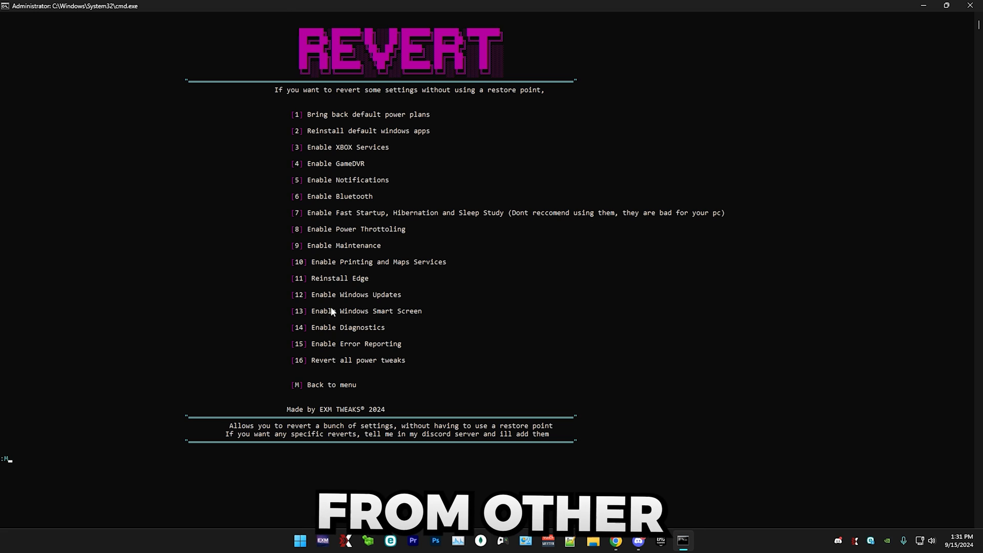
key(Return)
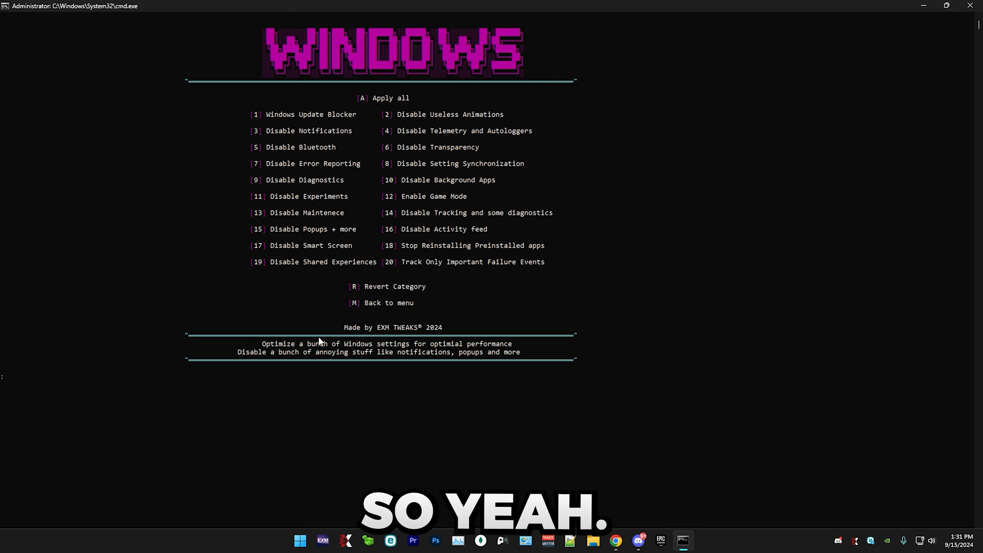
text(A)
key(Return)
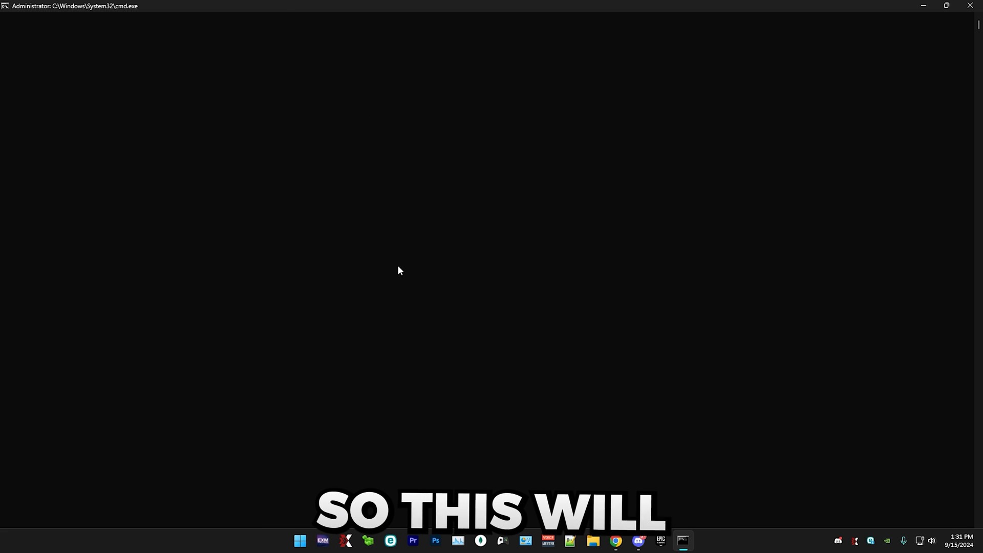
Continue the debloat with yes and agree to overwrite the existing value.
click(554, 305)
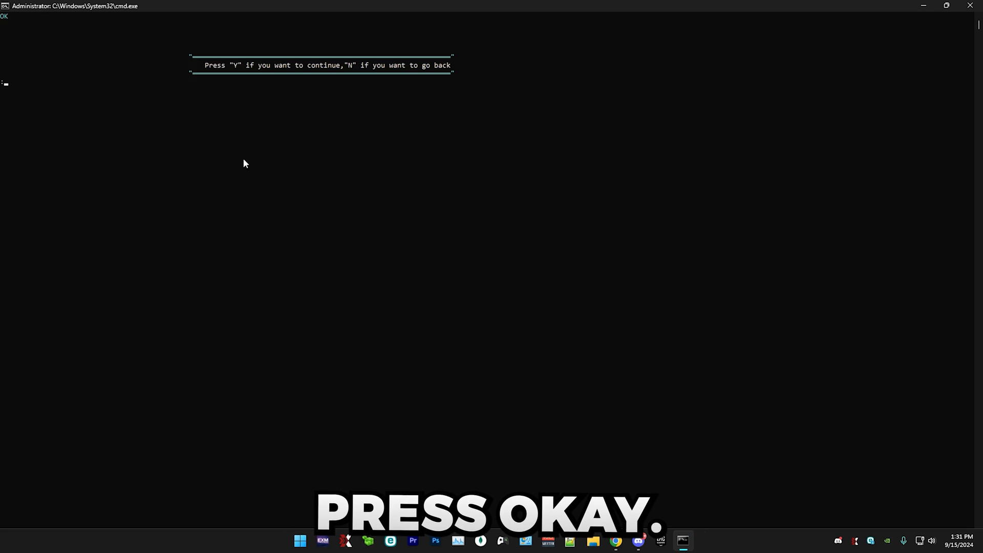
text(Y)
key(Return)
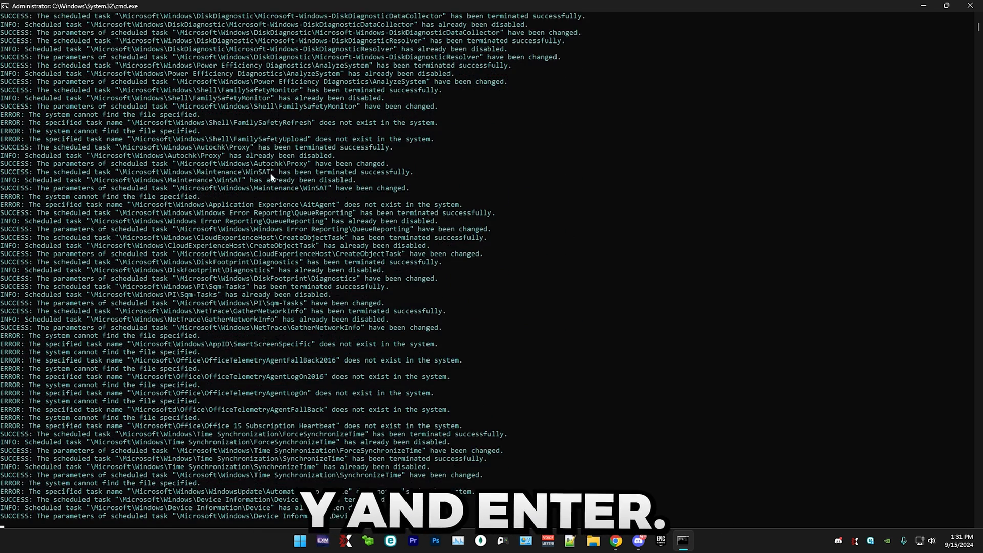
text(ye)
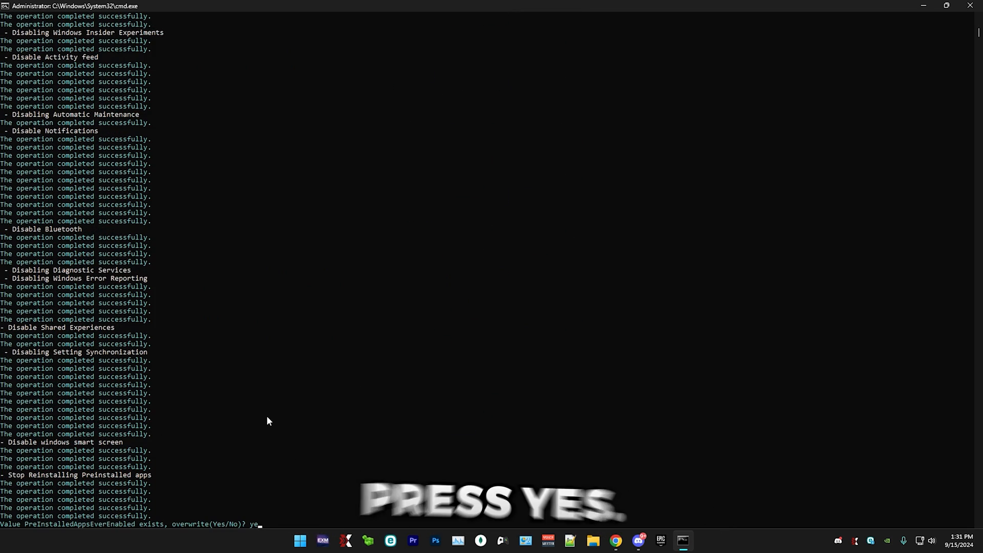
text(s)
key(Return)
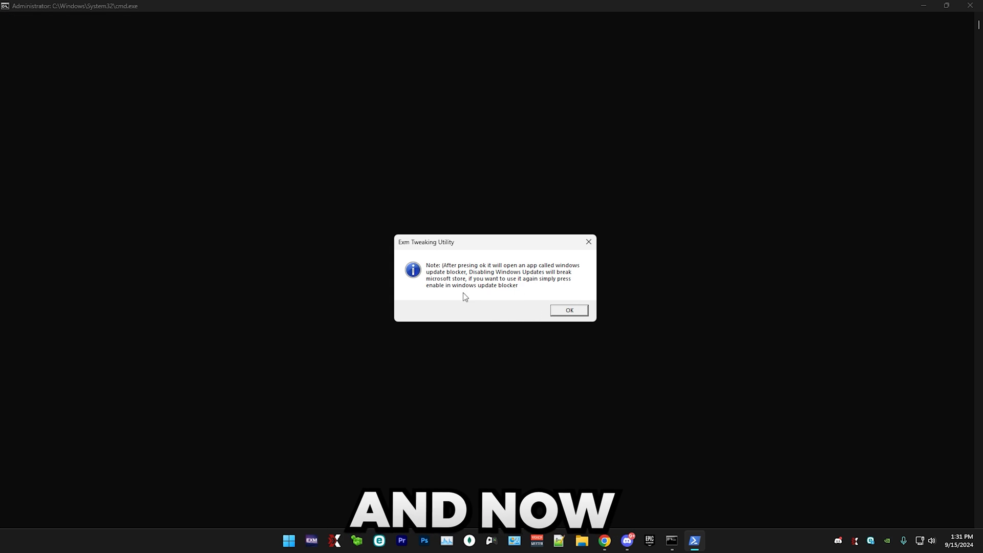
Acknowledge the Exm notice so Windows Update Blocker opens.
click(567, 309)
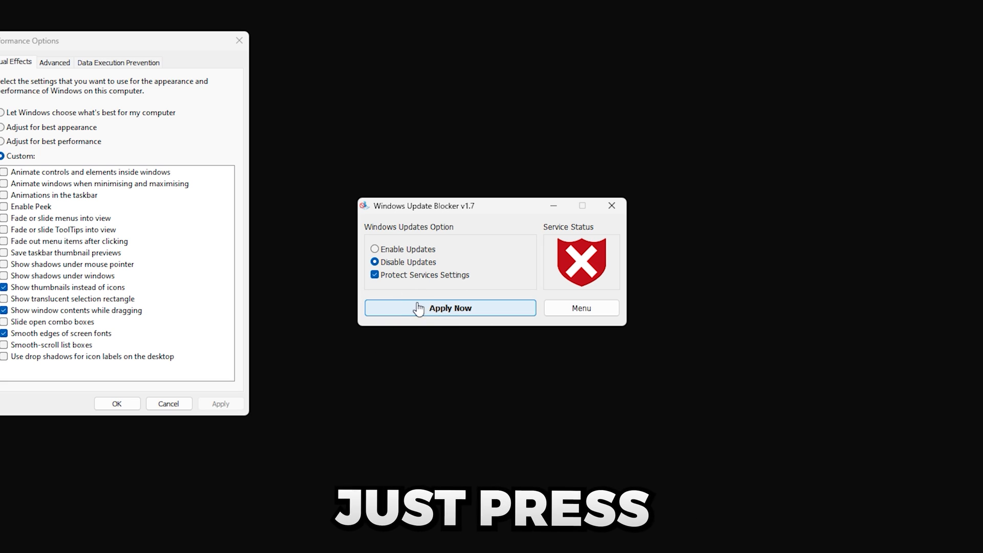
Close Update Blocker and set custom visual effects: best performance plus window contents while dragging, thumbnails and smooth fonts.
click(612, 206)
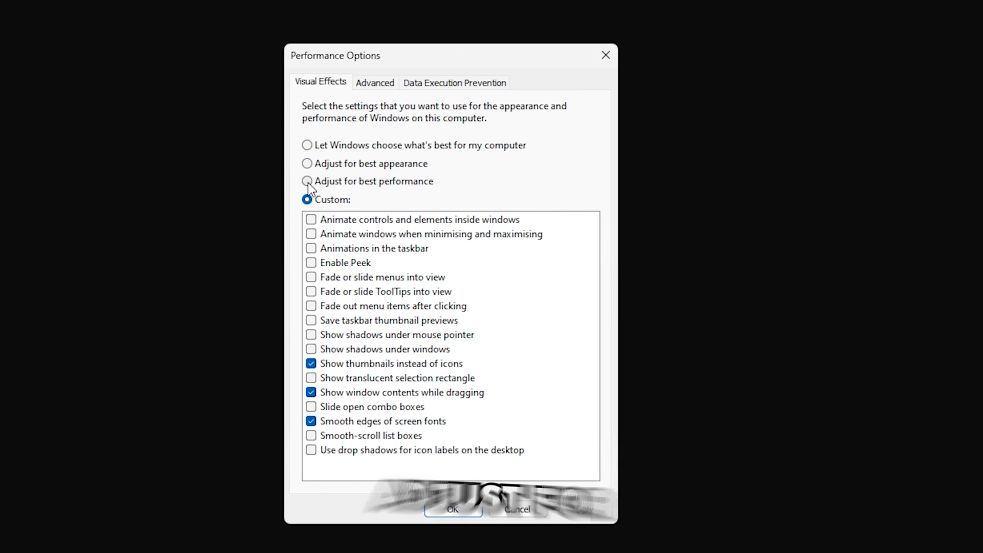
click(307, 181)
click(307, 199)
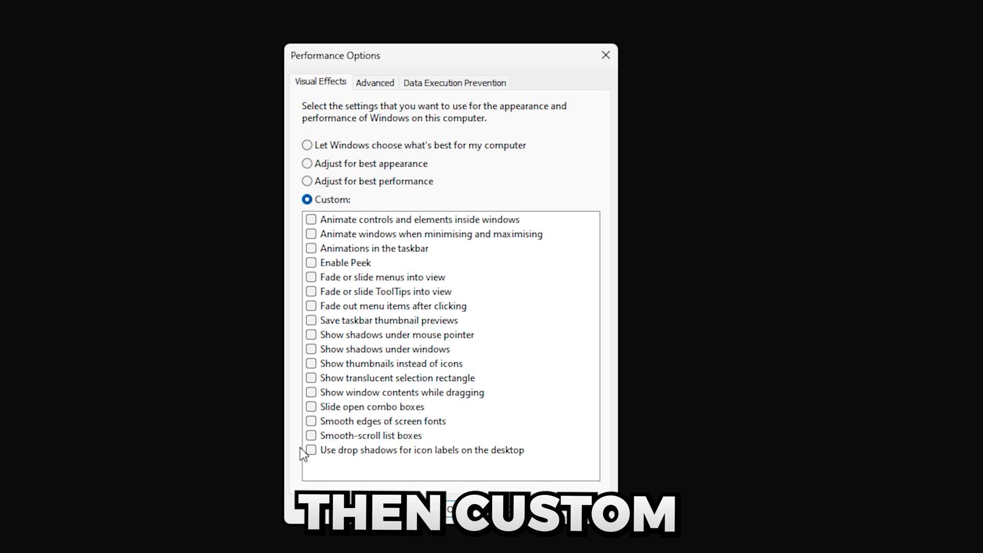
click(312, 392)
click(361, 394)
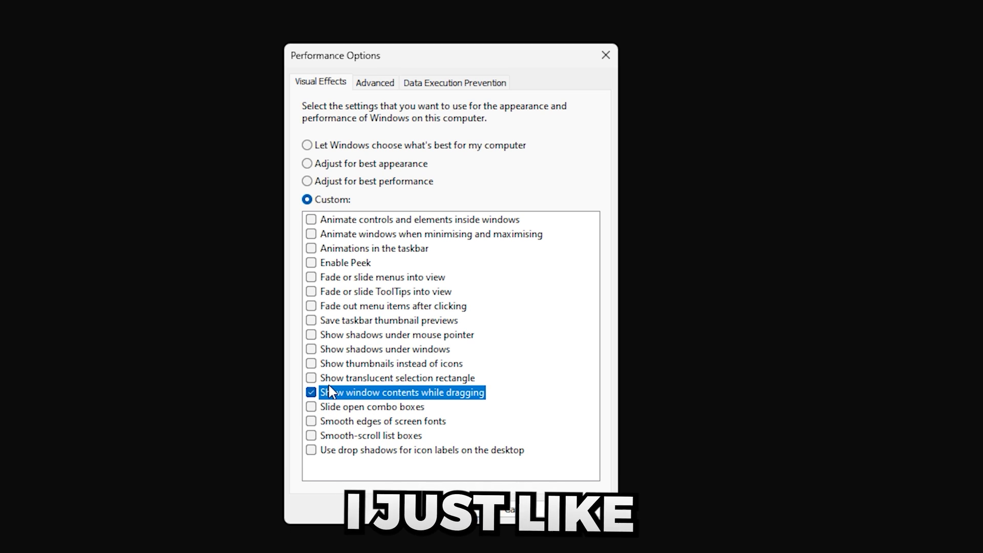
click(311, 364)
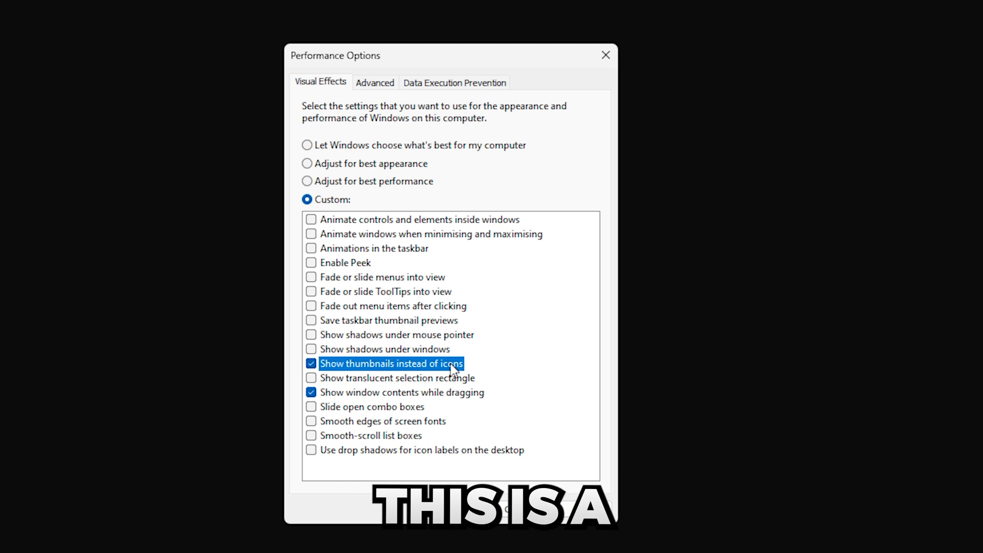
click(311, 422)
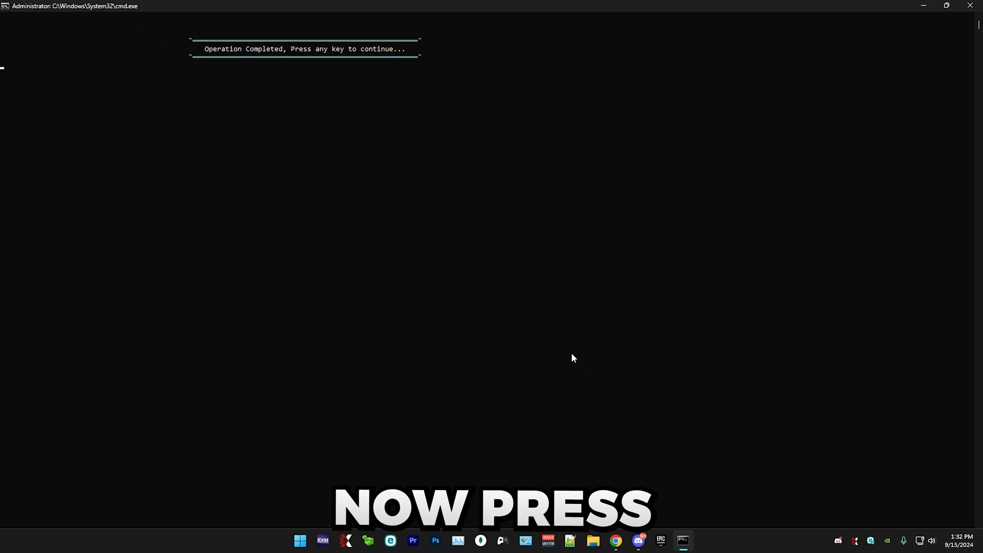
Return to the main menu and enter category 4, PC Clean.
key(Return)
text(4)
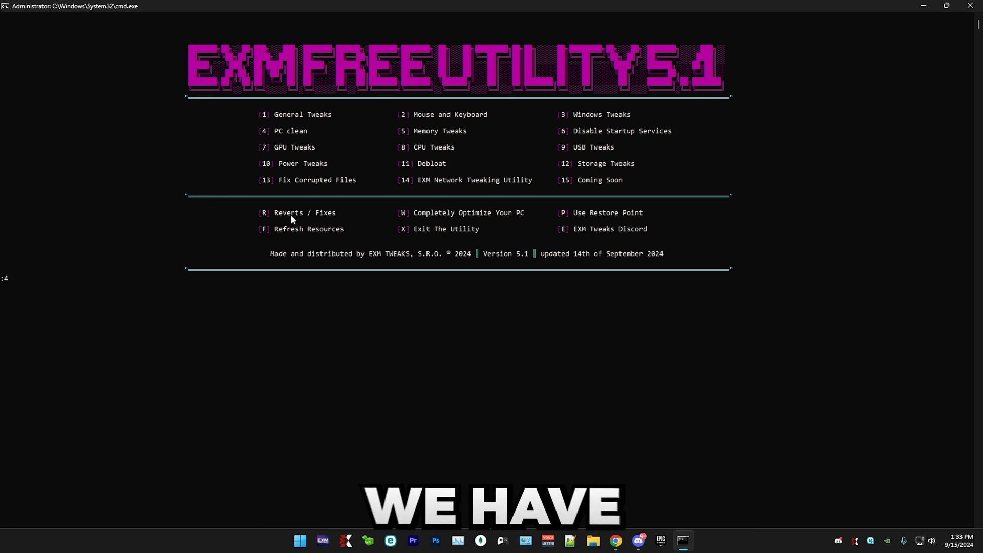
key(Return)
text(1)
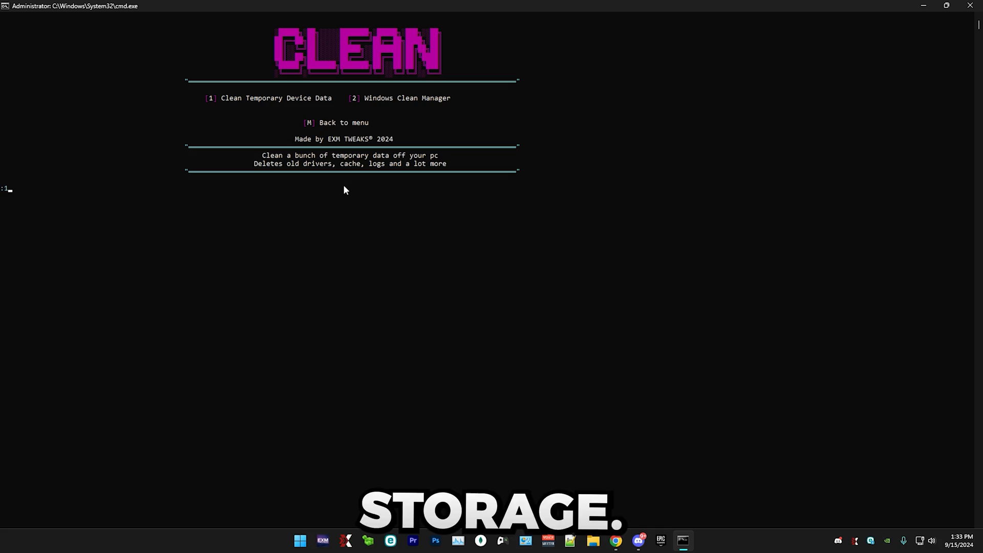
Run the temporary device data cleanup, then launch the Windows Clean Manager (Disk Clean-up).
key(Return)
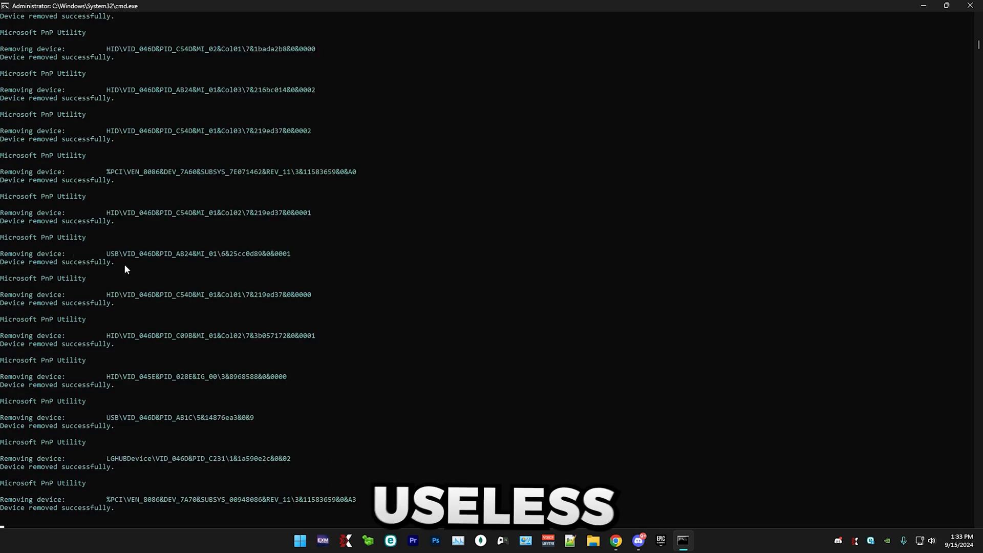
key(Return)
text(2)
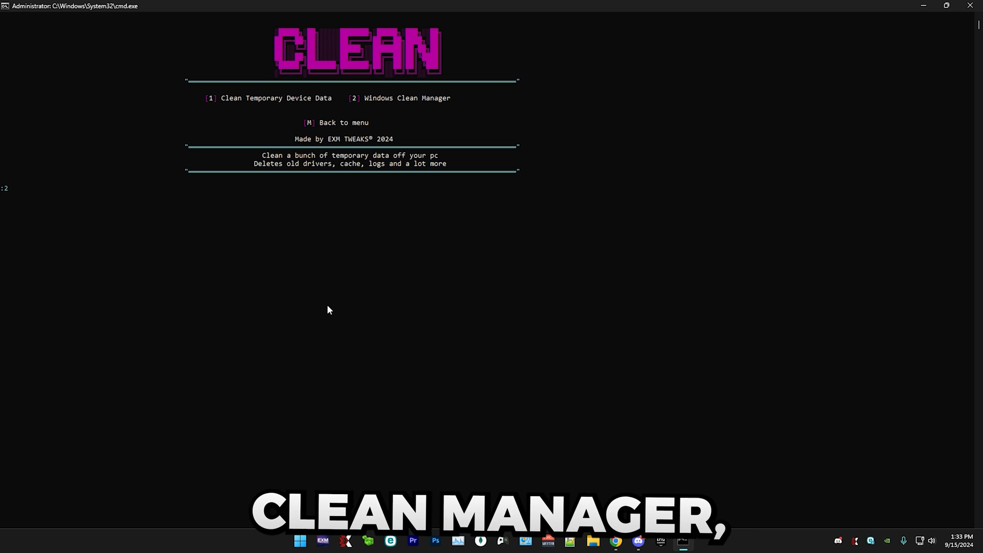
key(Return)
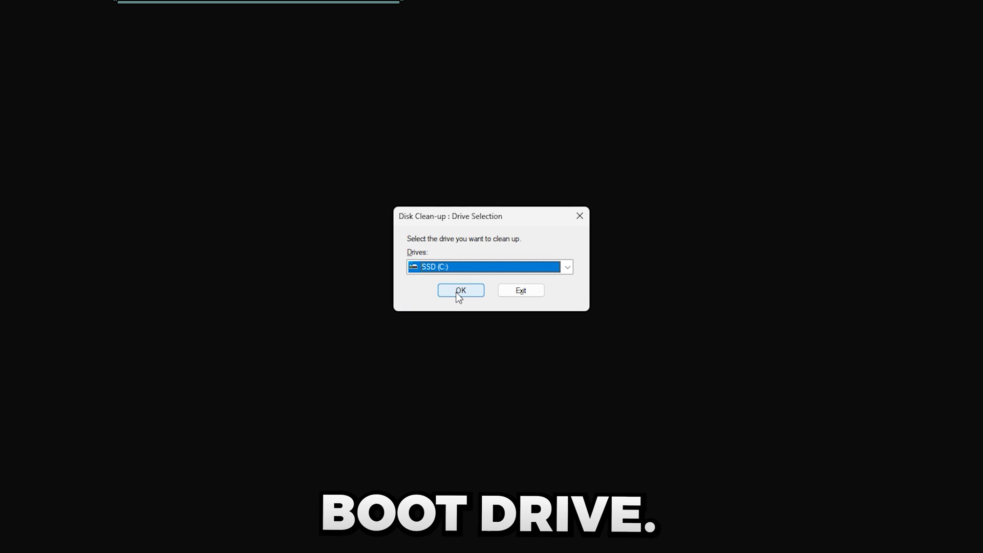
Scan SSD (C:), exclude the Recycle Bin, and permanently delete the selected junk files.
click(456, 290)
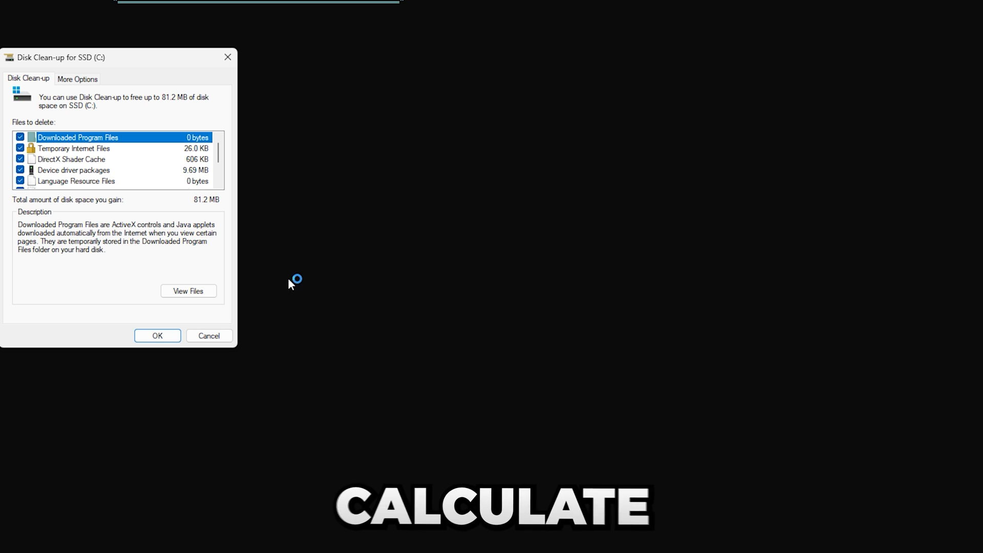
drag(222, 63, 563, 87)
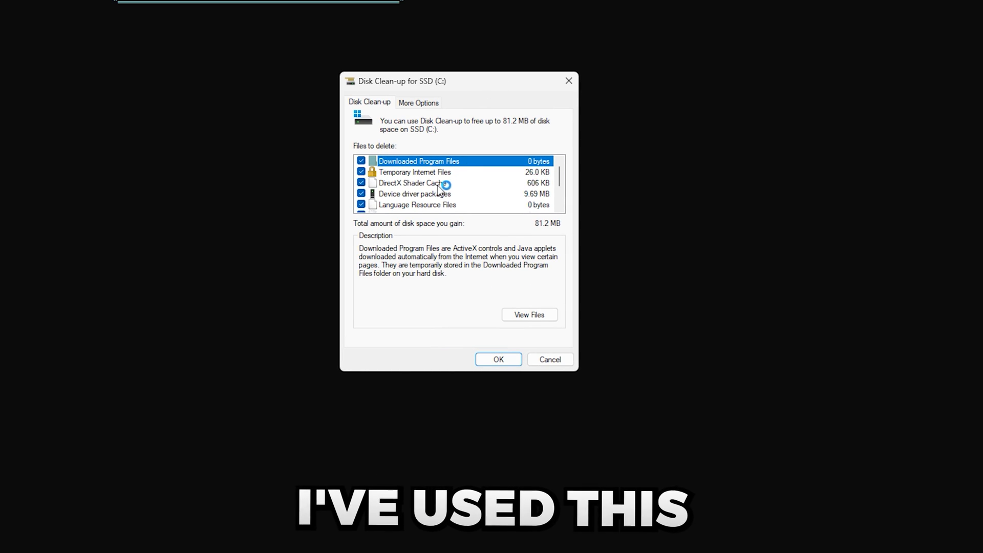
scroll(437, 185, down, 2)
scroll(369, 186, up, 2)
scroll(438, 161, down, 2)
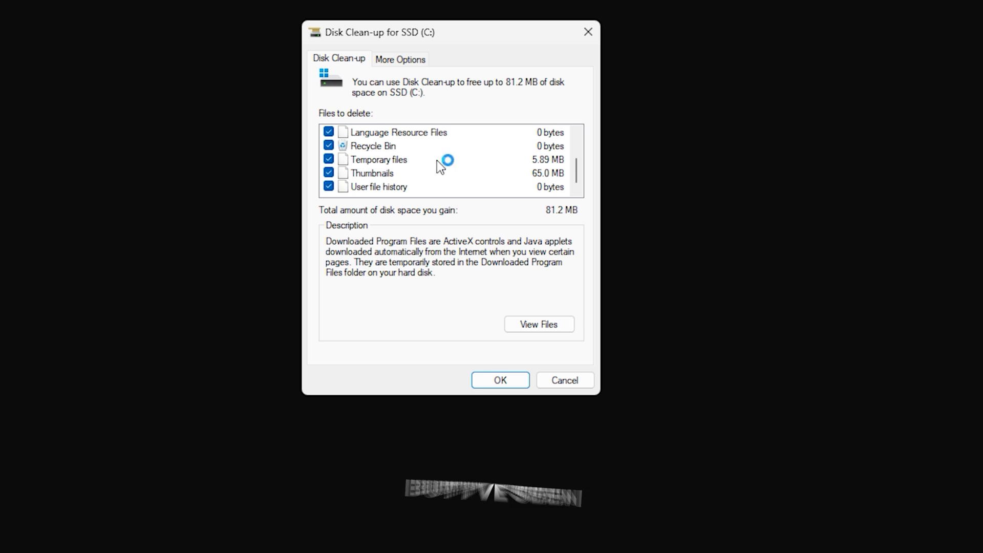
scroll(387, 163, up, 2)
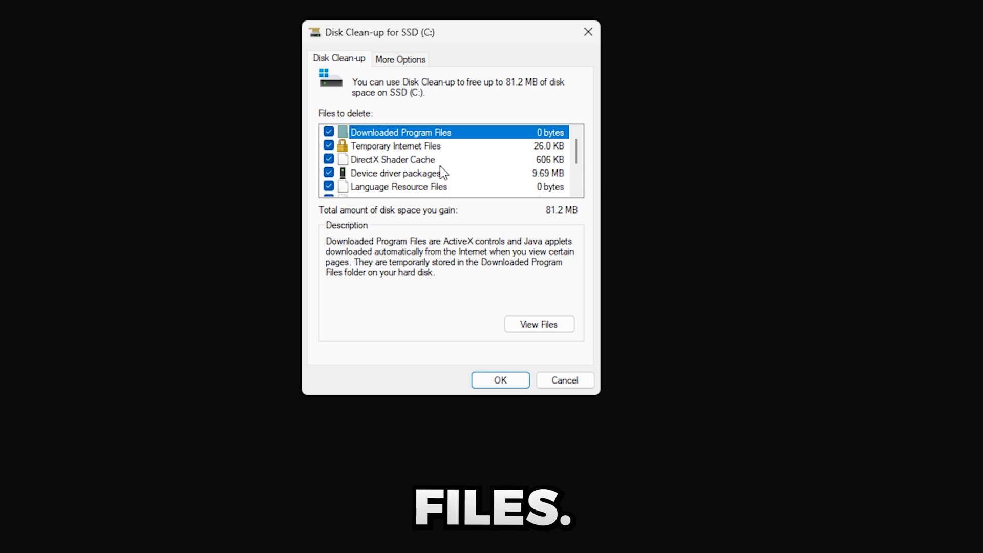
scroll(359, 174, down, 2)
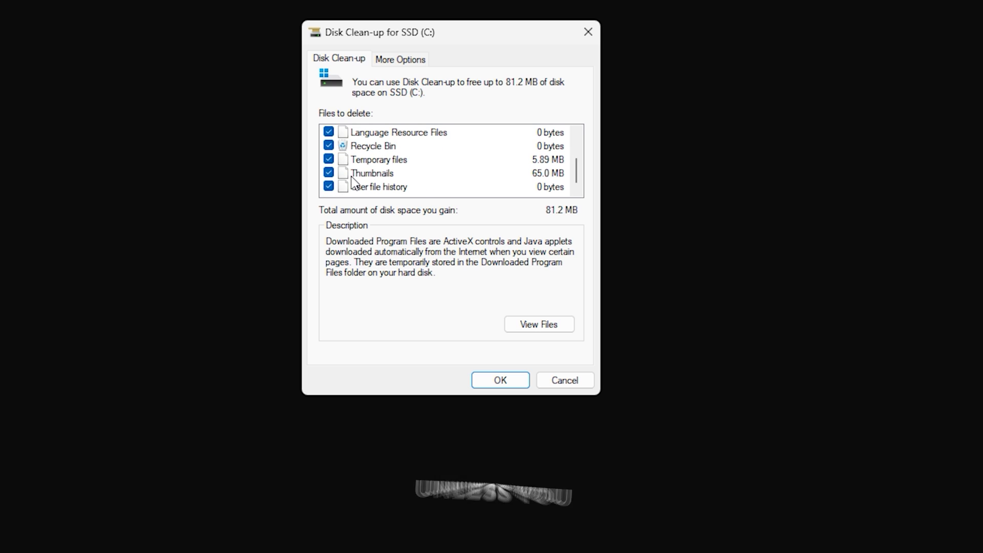
click(360, 146)
scroll(506, 187, up, 2)
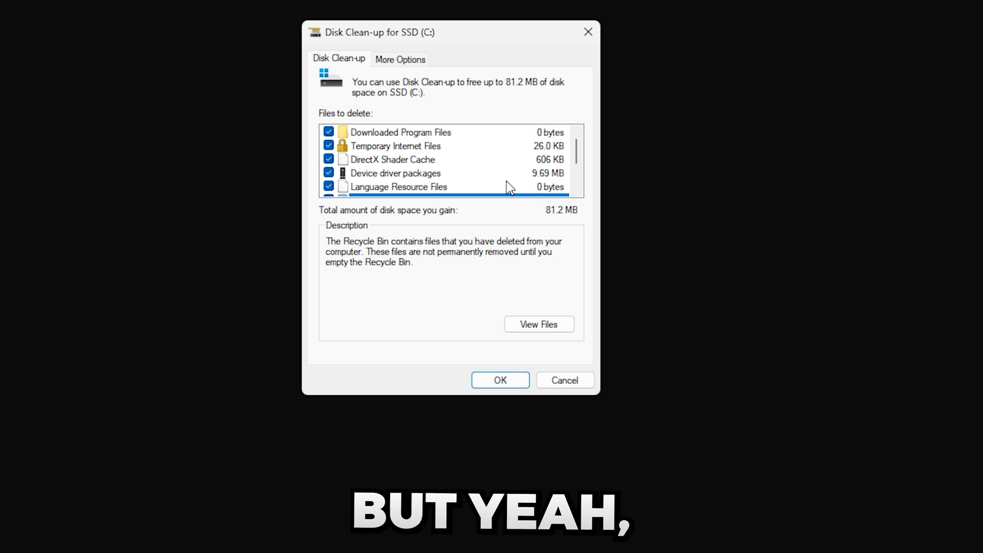
click(512, 386)
click(530, 278)
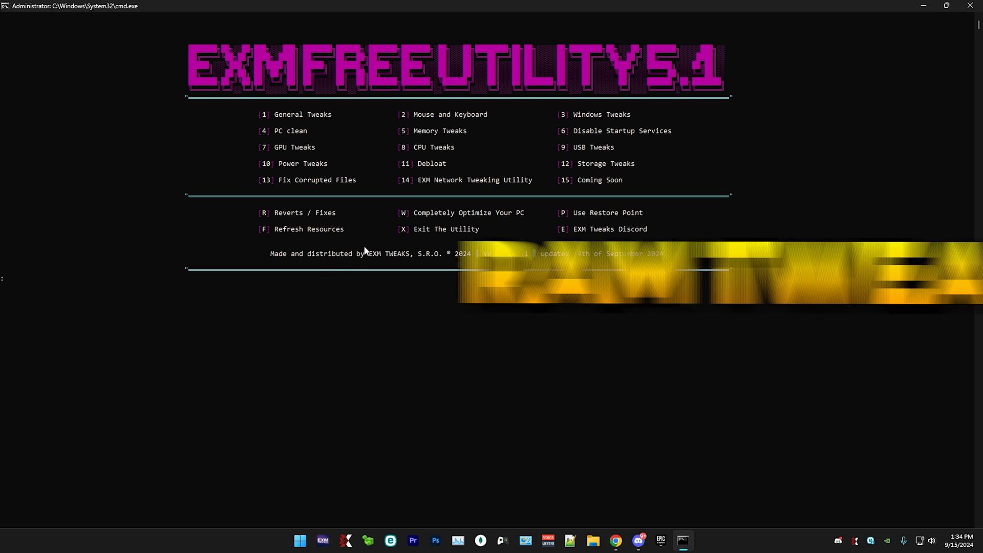
text(5)
Disable memory compression, run the general memory tweaks, and return to the main menu.
key(Return)
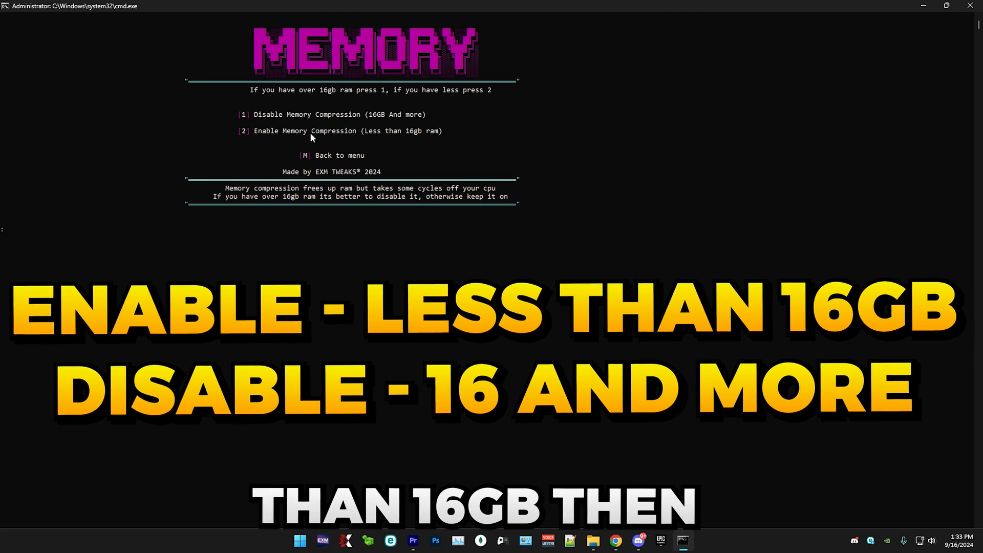
text(1)
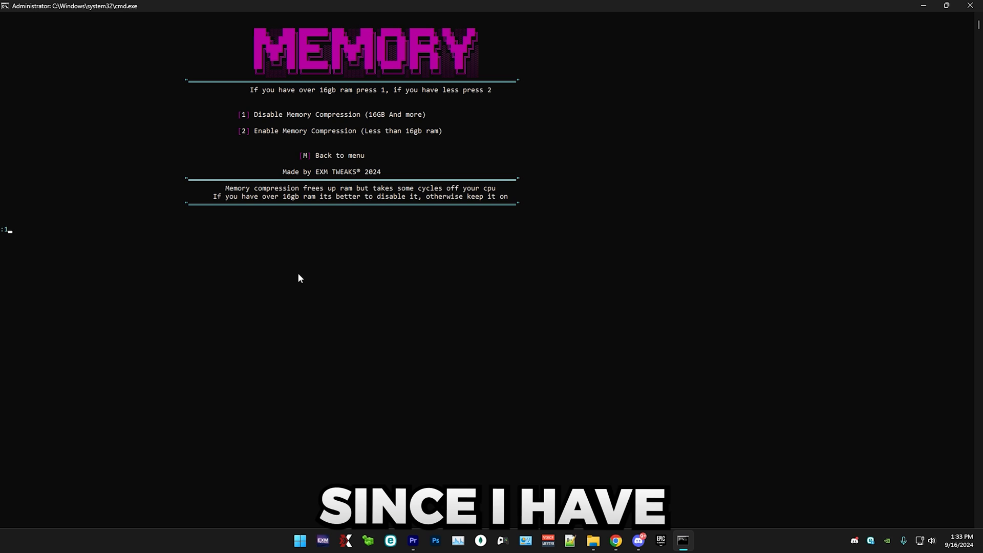
key(Return)
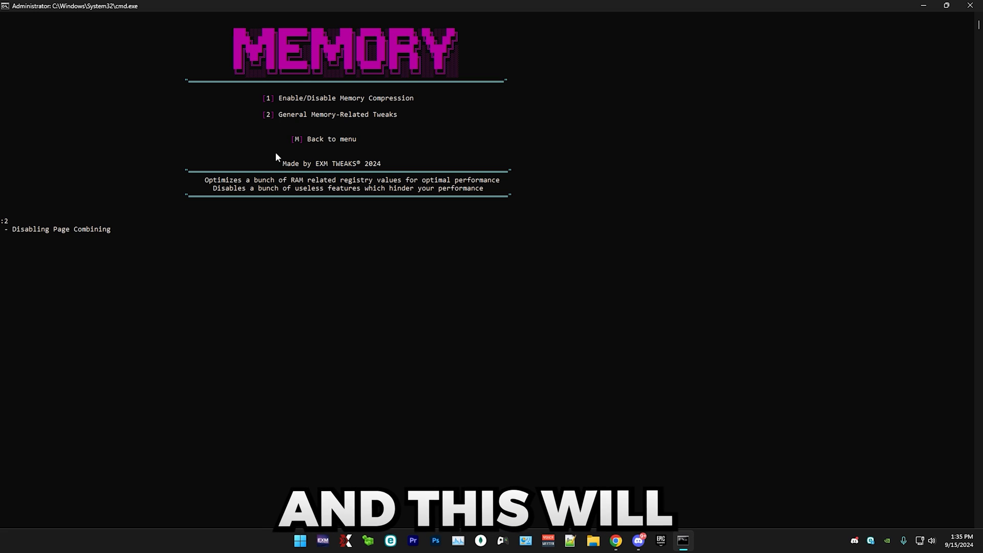
key(Return)
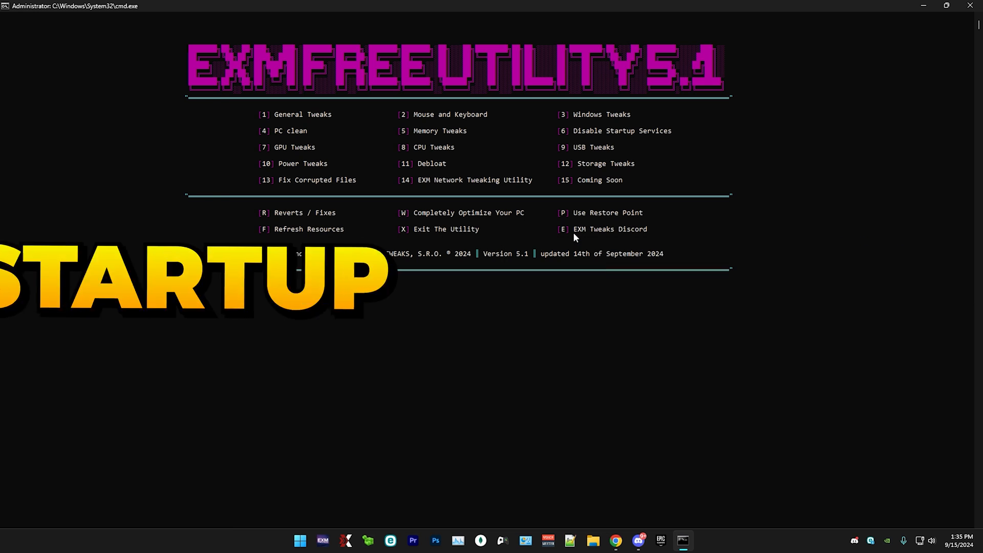
text(6)
Enter the startup services section and show only the Logon entries in Autoruns.
key(Return)
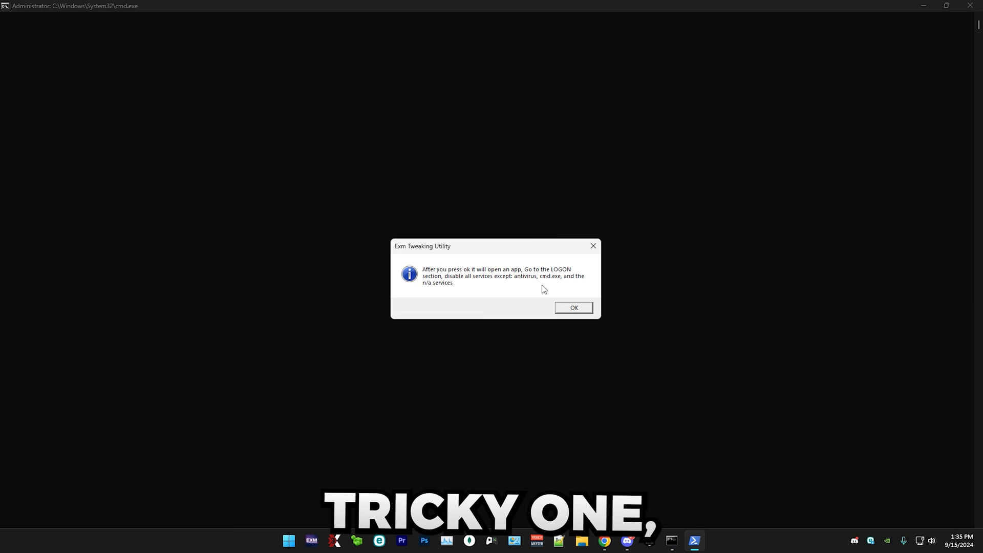
click(575, 310)
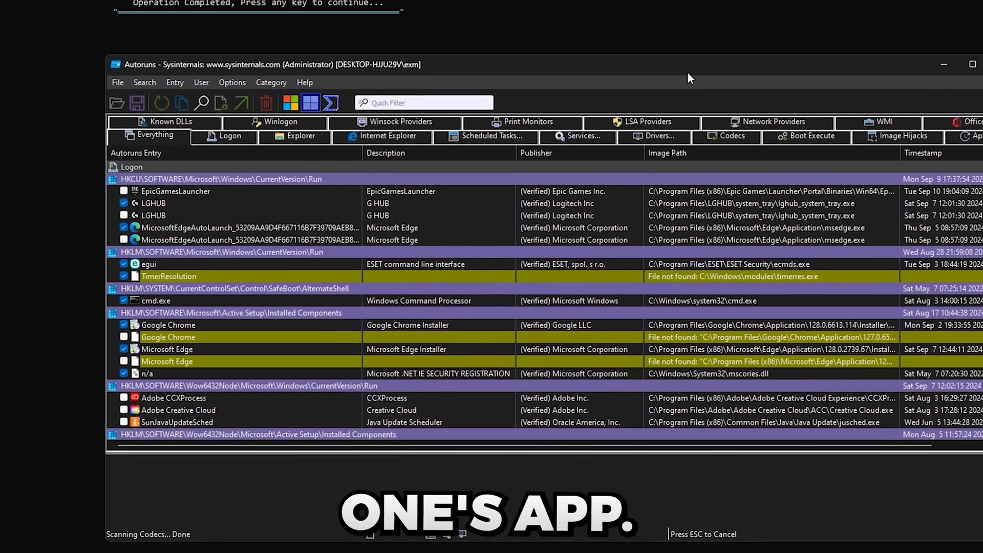
drag(689, 74, 733, 113)
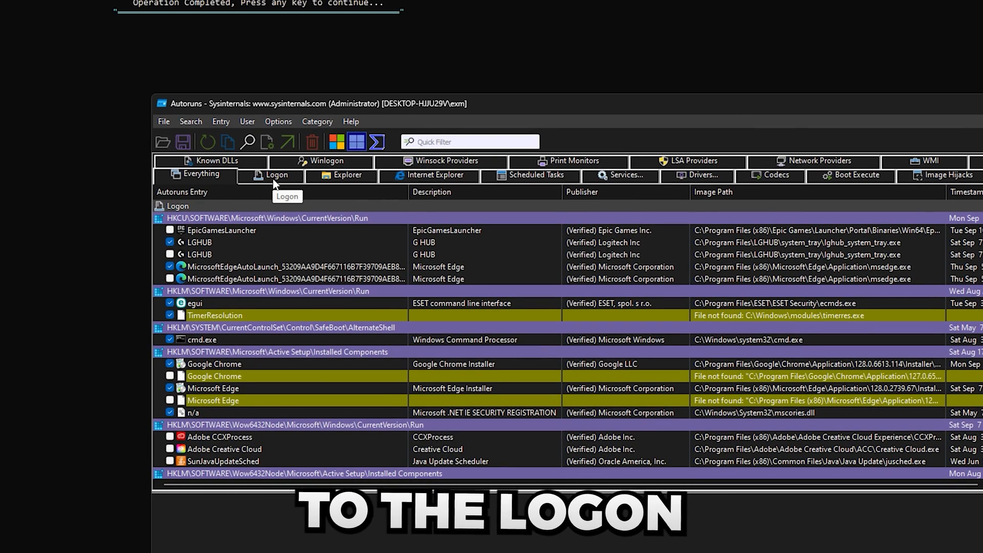
click(273, 178)
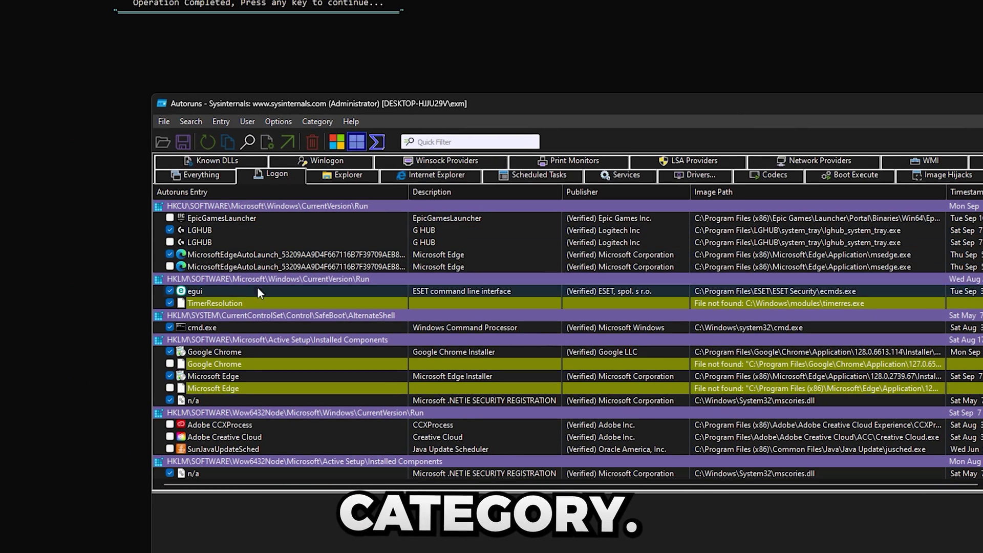
Uncheck the Microsoft Edge and broken Google Chrome logon entries, close Autoruns and return to the menu.
click(231, 256)
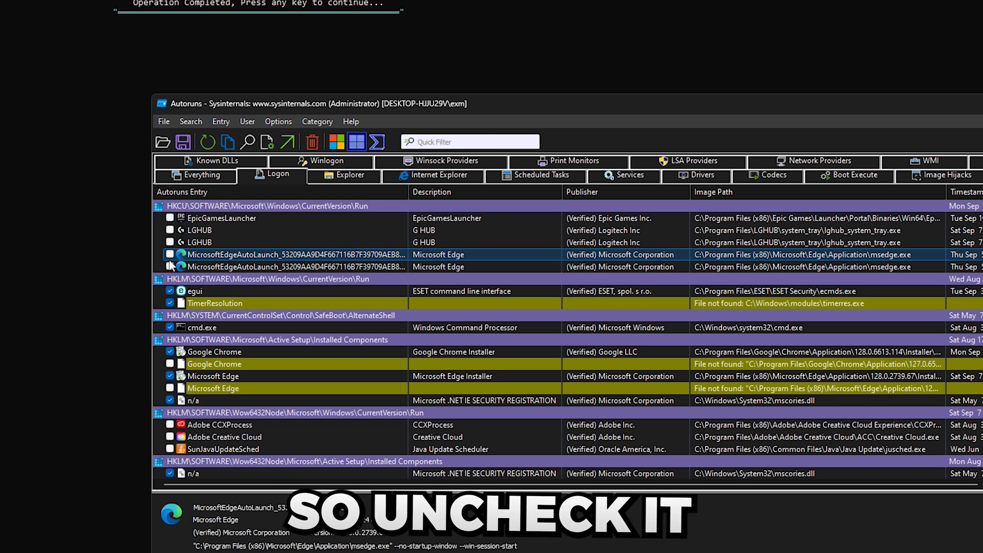
click(208, 290)
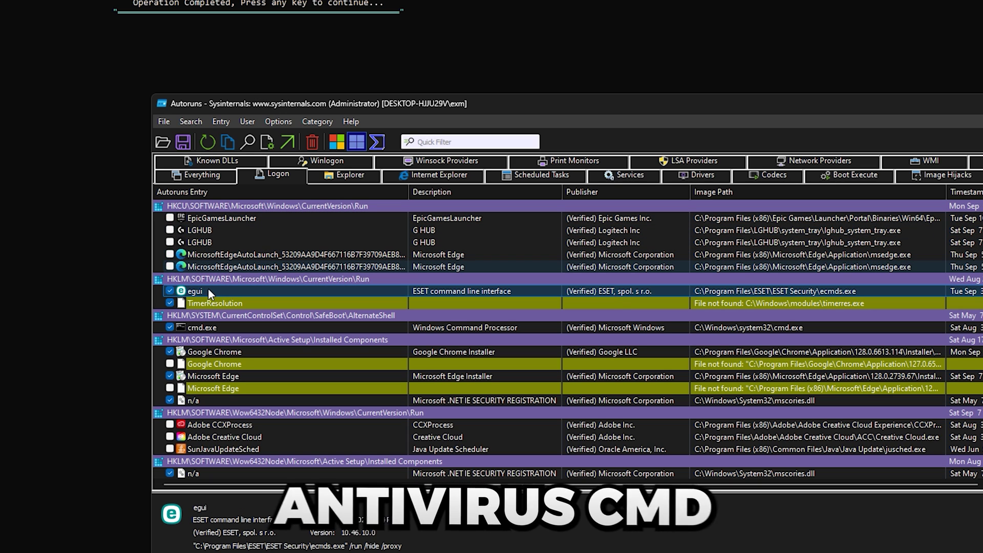
click(202, 330)
click(219, 364)
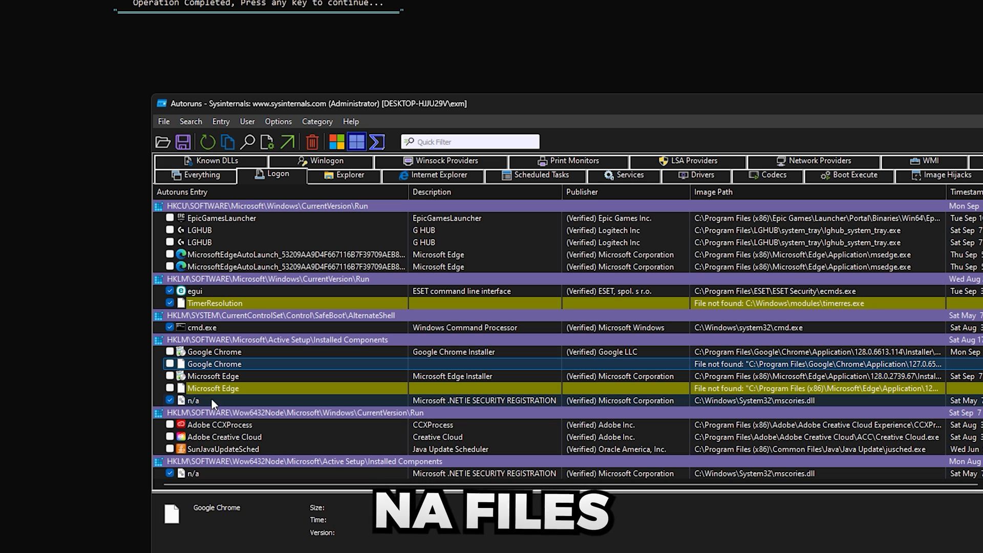
click(211, 401)
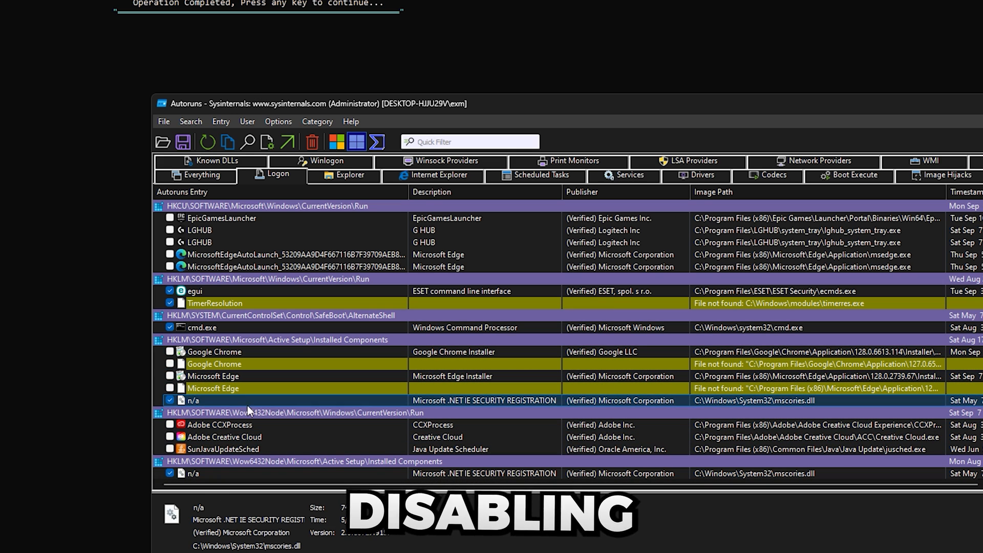
click(193, 473)
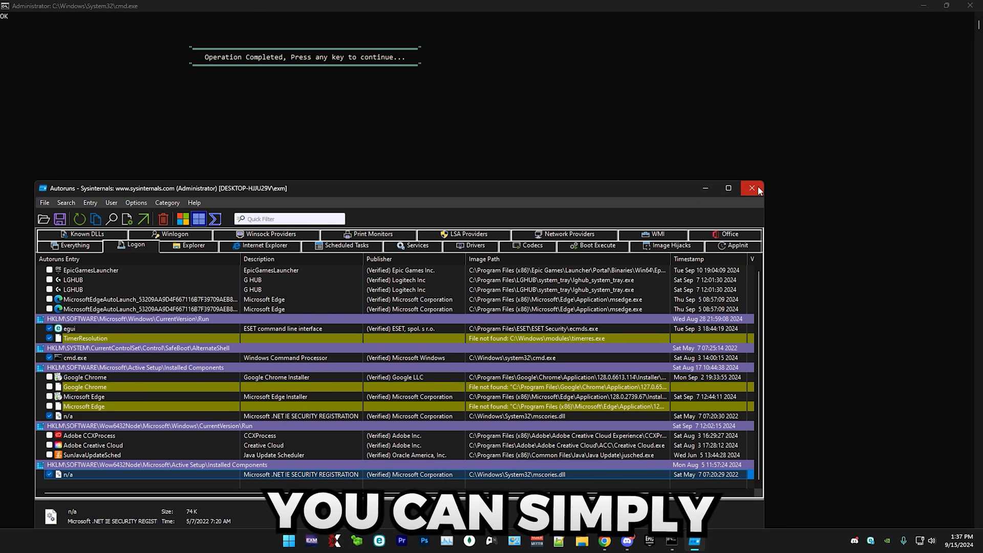
click(936, 137)
key(Return)
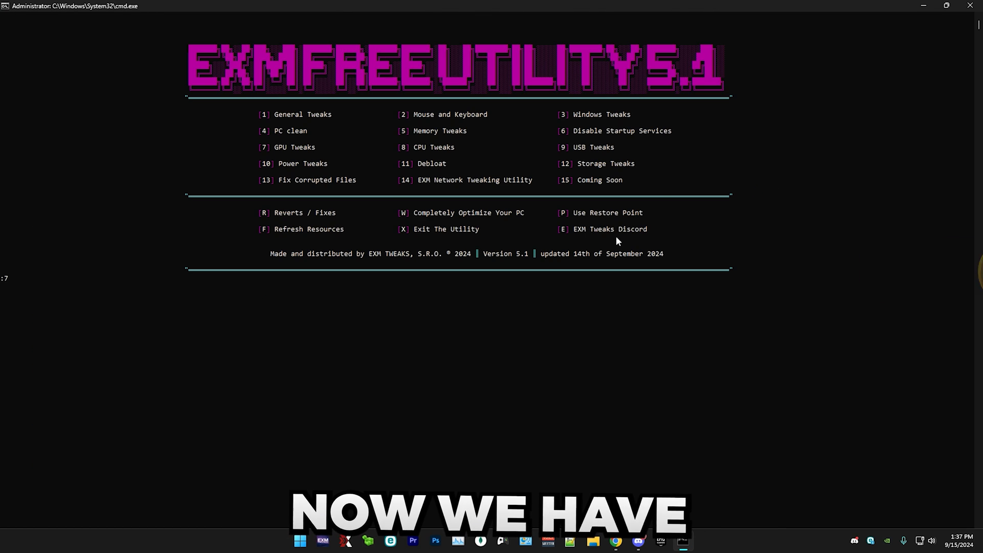
text(7)
Enter GPU Tweaks and confirm in Task Manager's Performance tab that the GPU is NVIDIA.
key(Return)
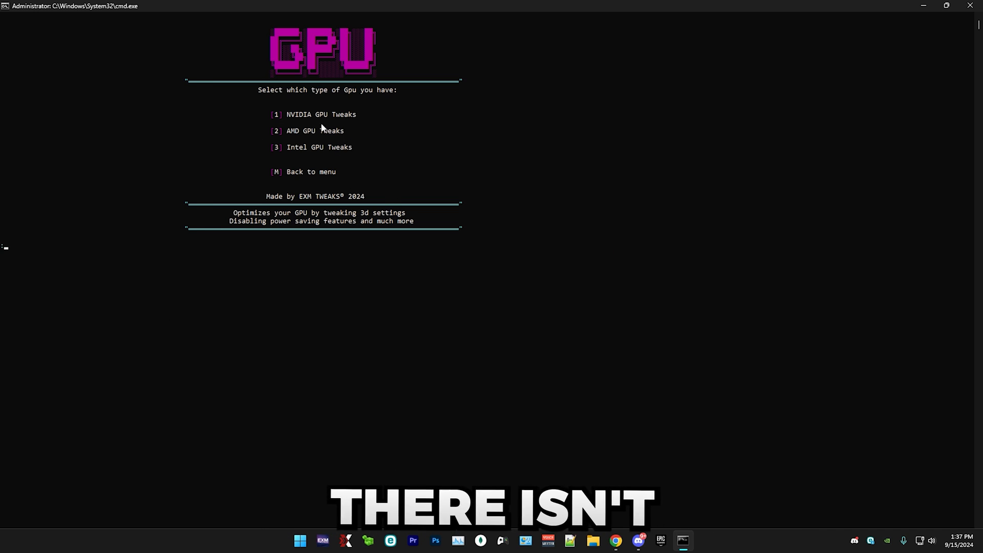
text(1)
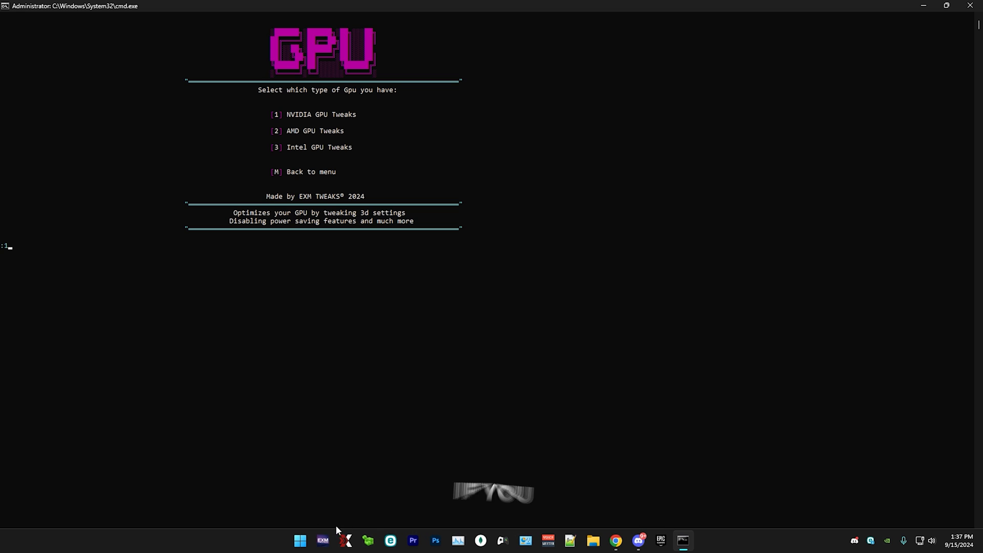
click(300, 540)
text(task)
click(347, 263)
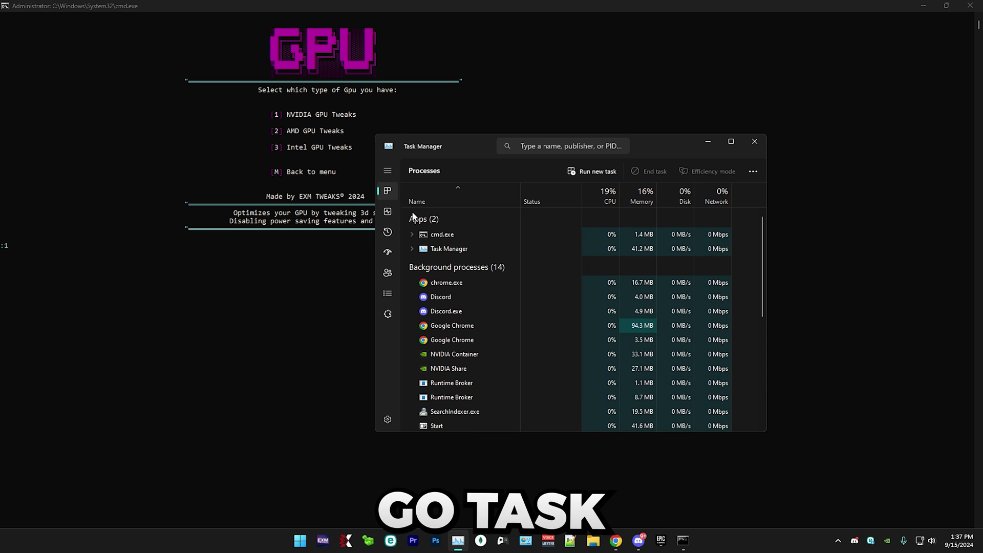
click(388, 211)
click(449, 359)
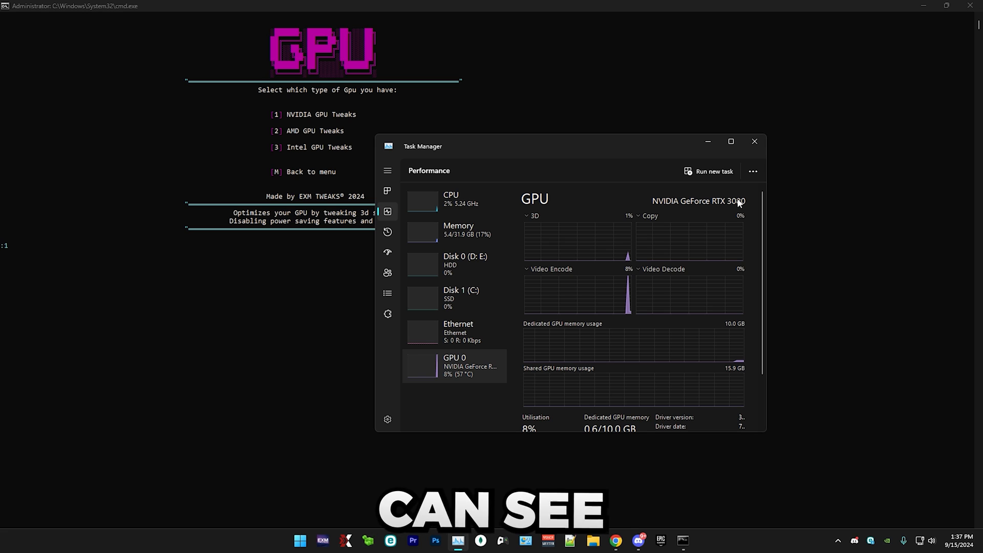
click(758, 146)
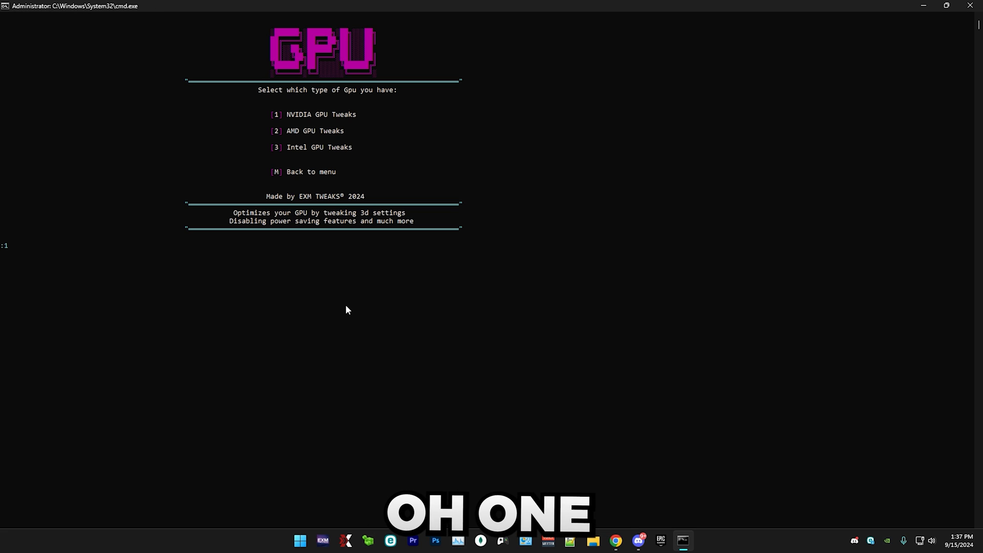
Apply the NVIDIA GPU tweaks and acknowledge the successful profile import.
key(Return)
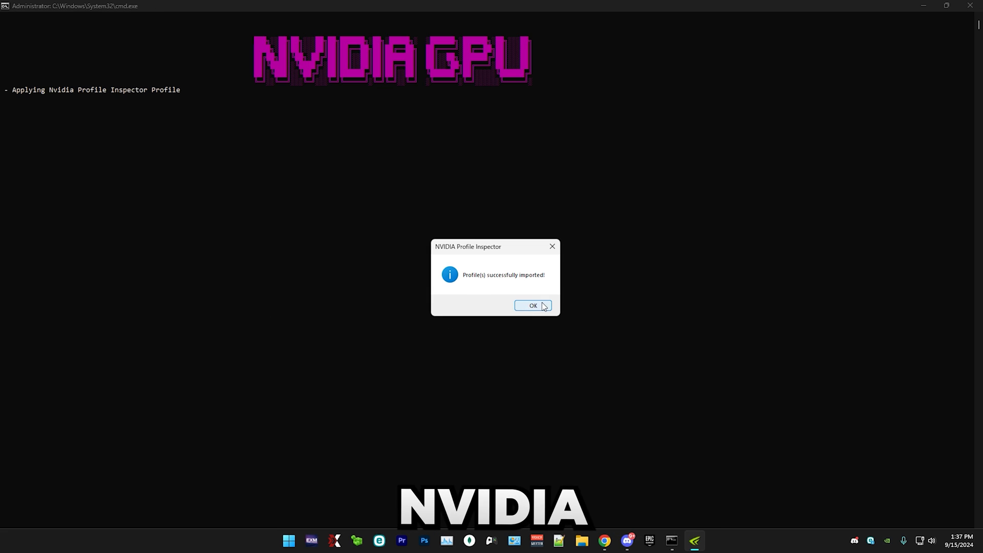
key(Return)
key(Return)
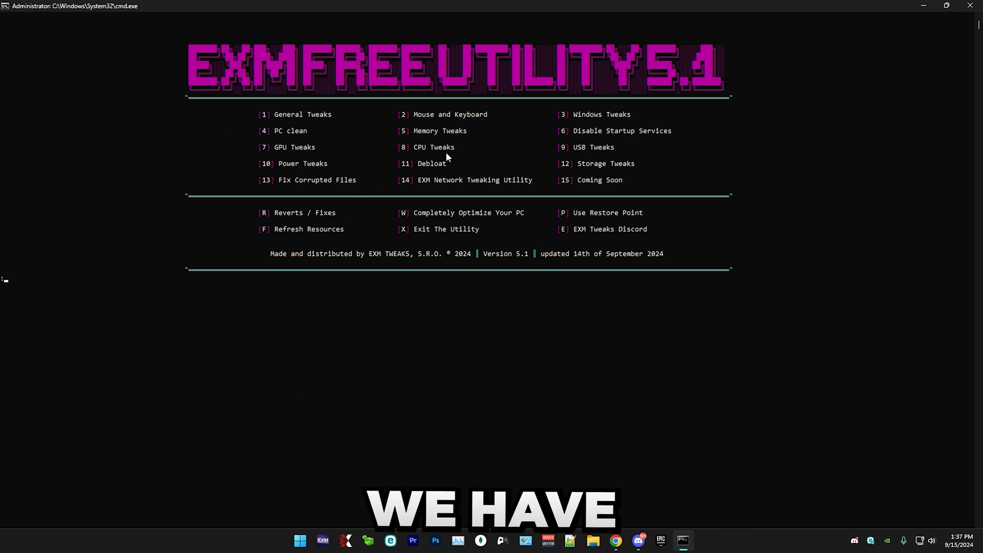
text(8)
Apply the Intel CPU tweaks after dismissing the overheating warning, returning to the main menu.
key(Return)
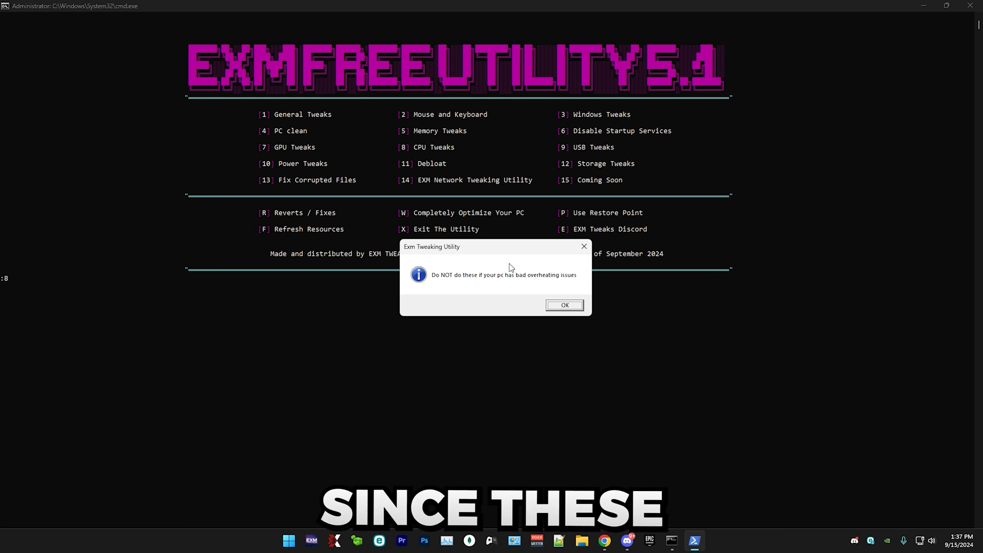
click(562, 305)
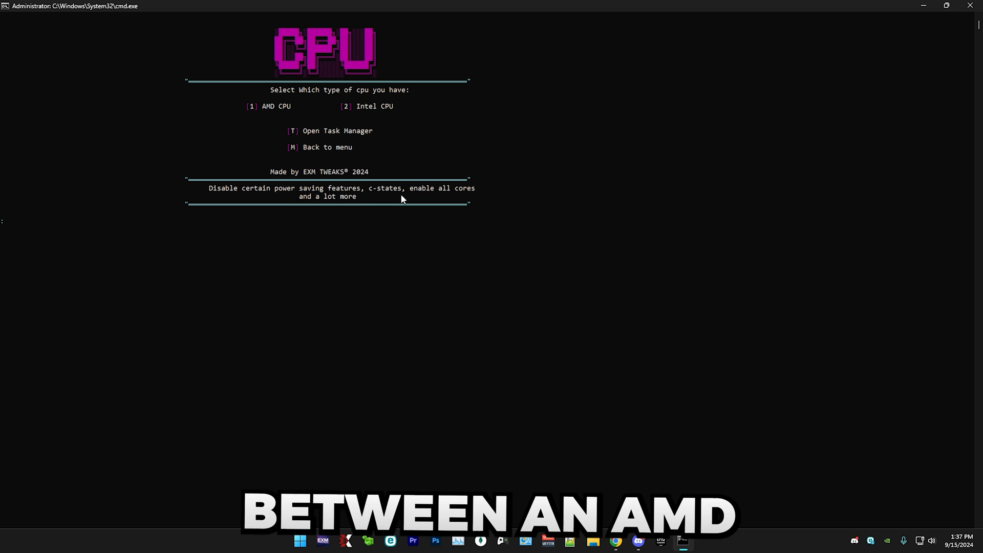
text(1)
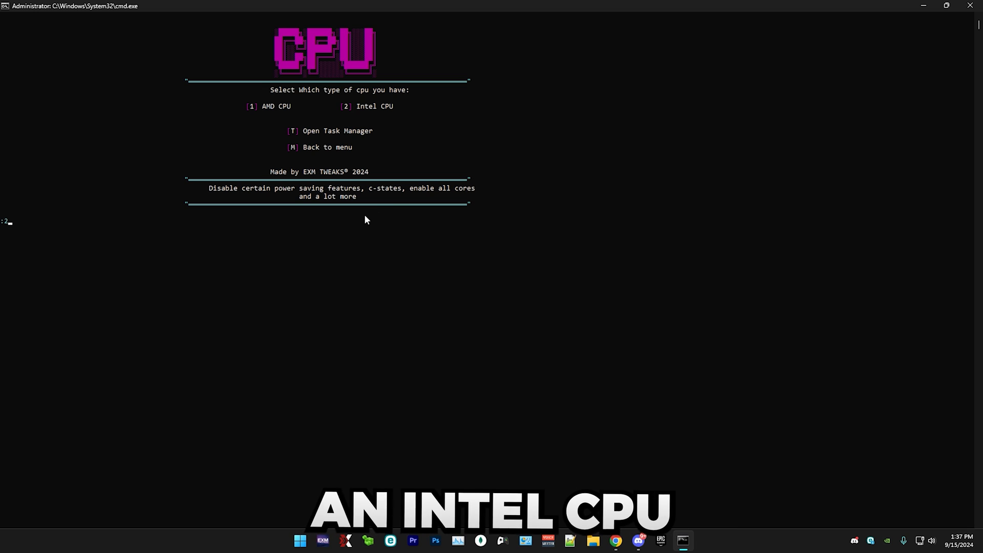
key(Return)
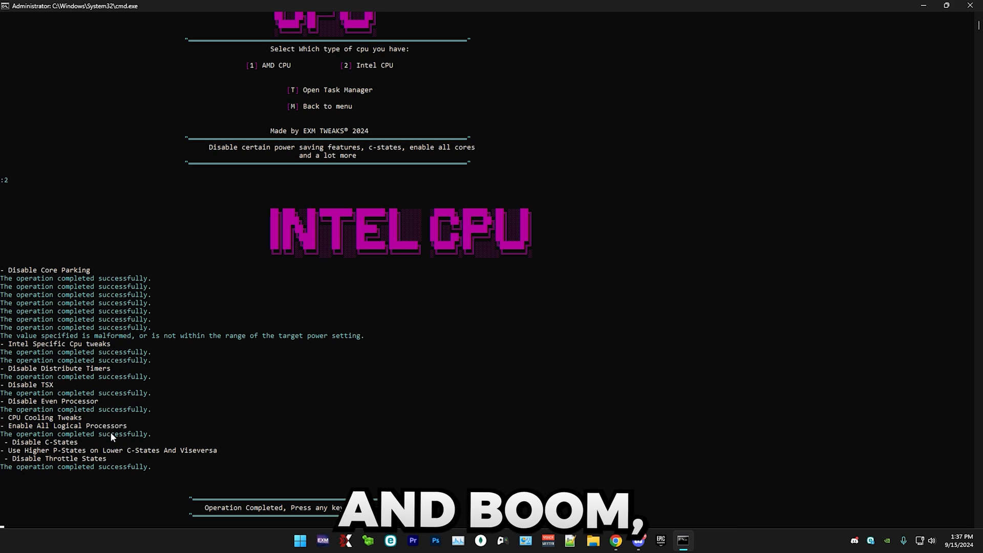
key(Return)
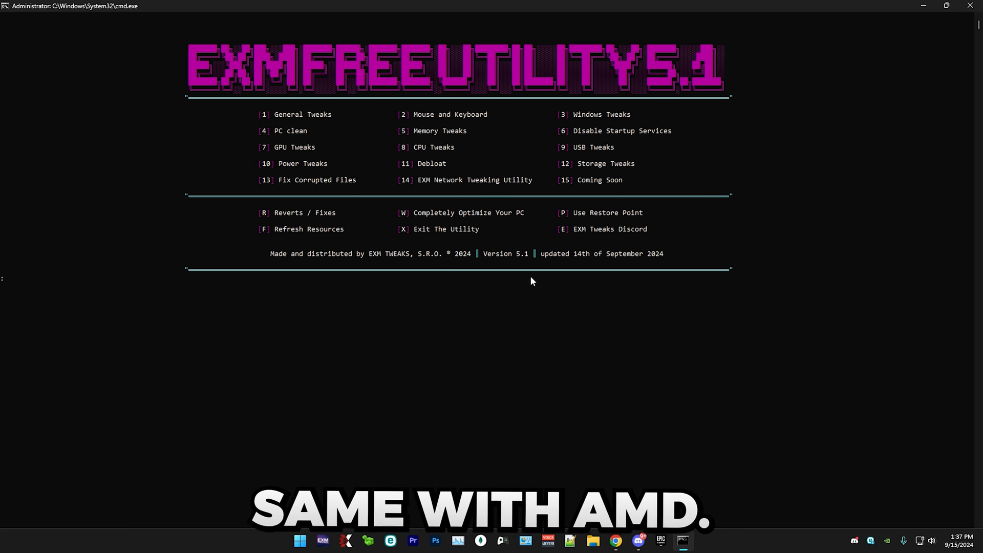
text(9)
Run the USB tweaks and return to the main menu.
key(Return)
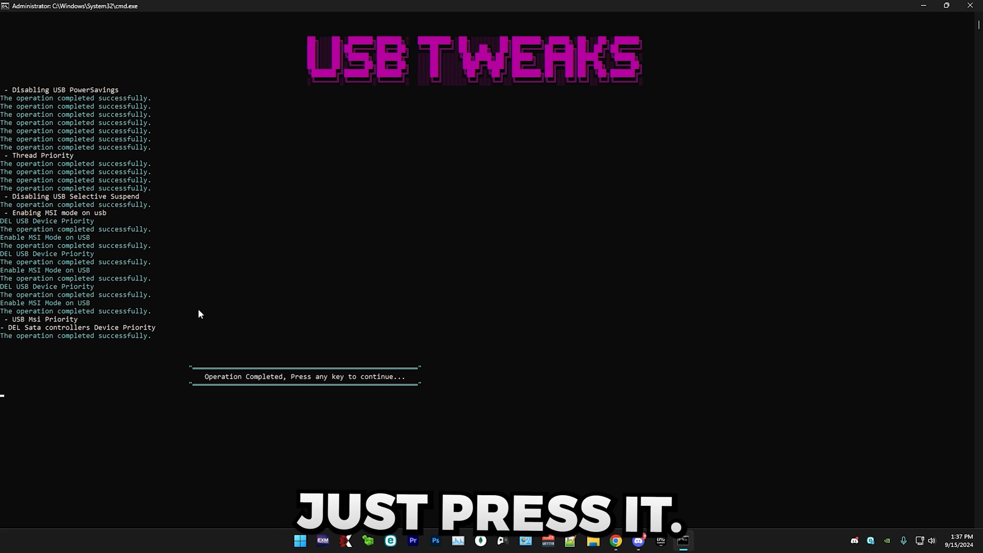
key(Return)
text(10)
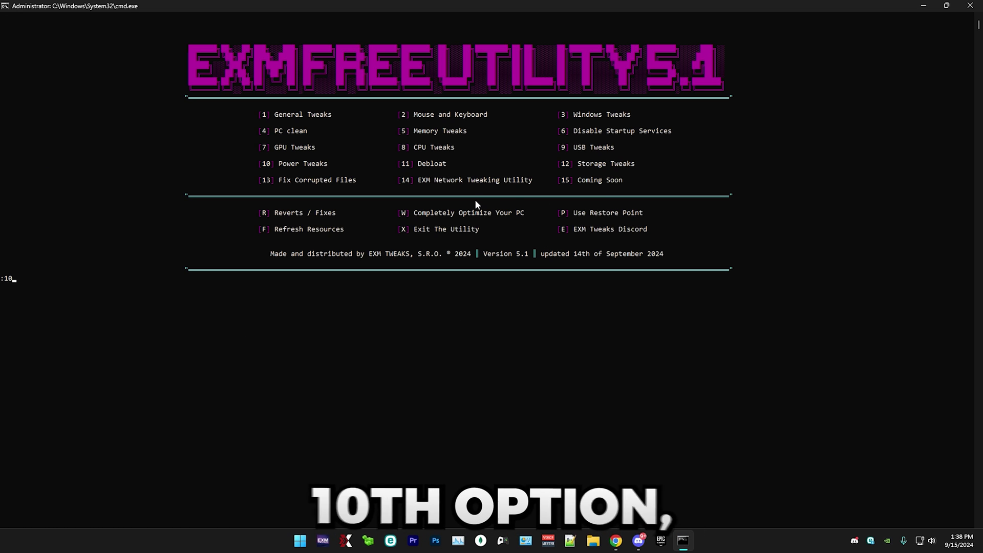
Enter the power tweaks, dismiss the overheating warning, and import Exm Free Power Plan V4.
key(Return)
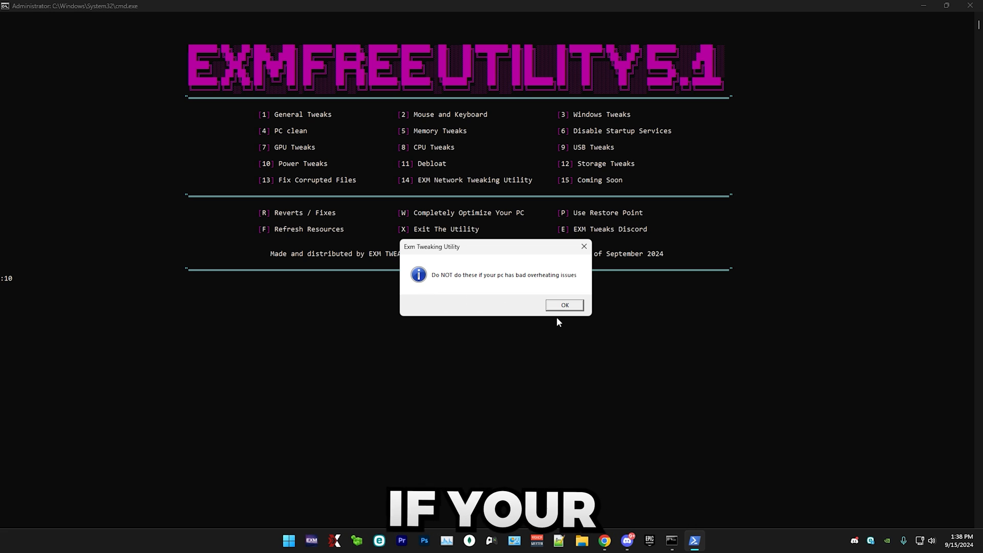
click(563, 306)
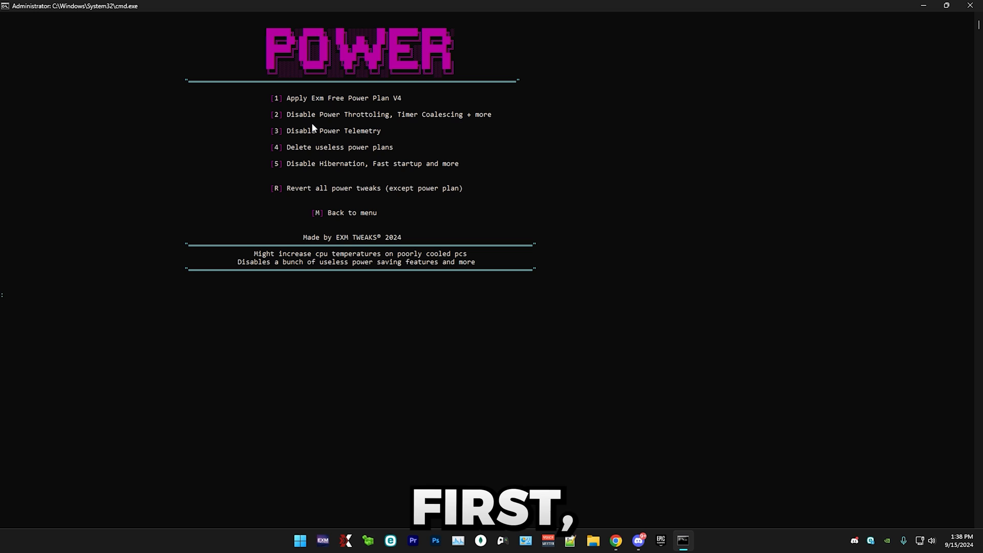
text(1)
key(Return)
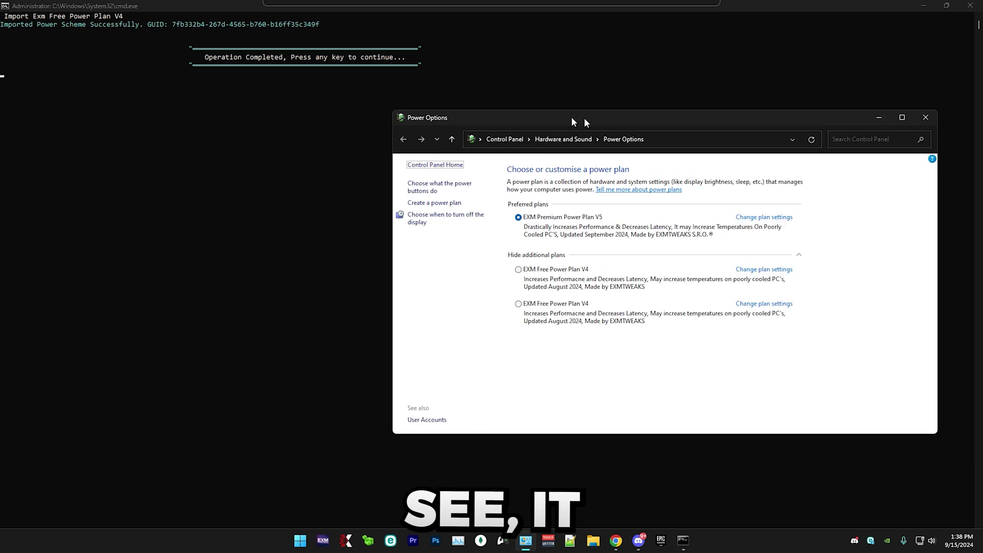
Delete the duplicate EXM Free Power Plan V4 from Power Options.
drag(584, 118, 280, 100)
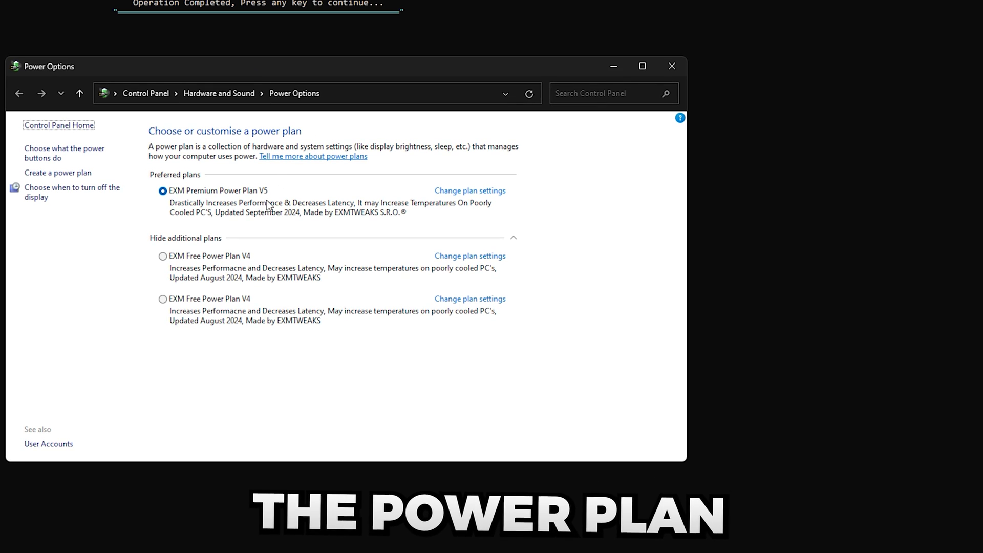
click(164, 256)
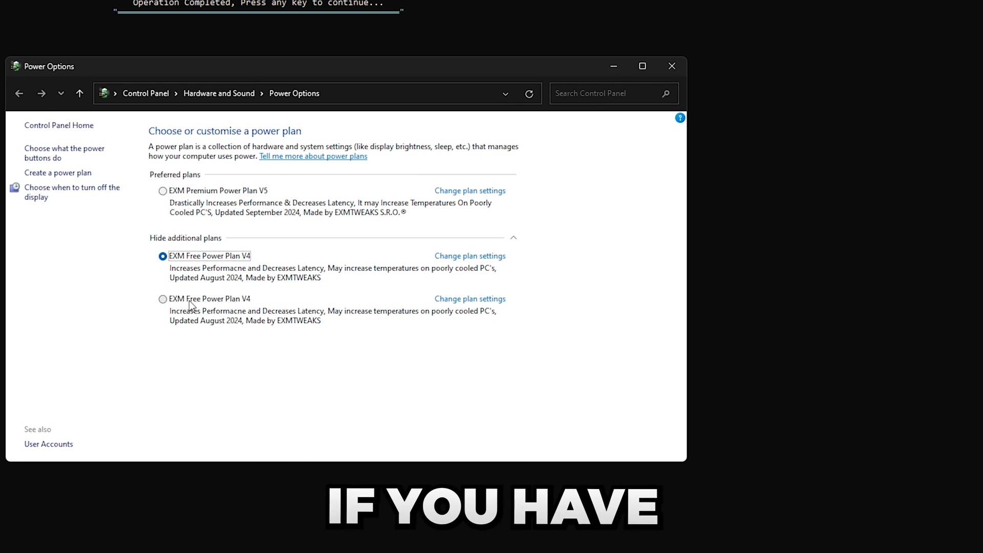
click(470, 299)
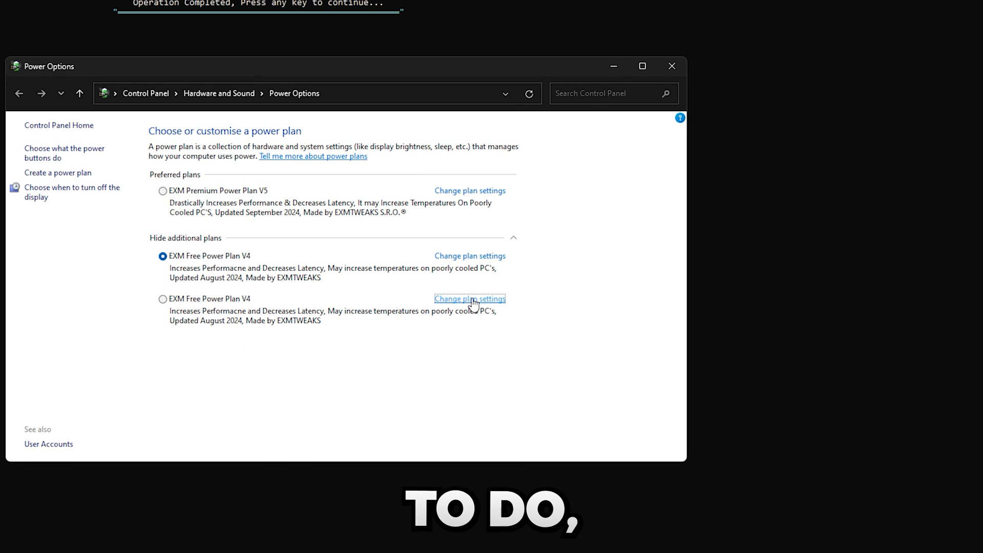
click(200, 248)
click(513, 279)
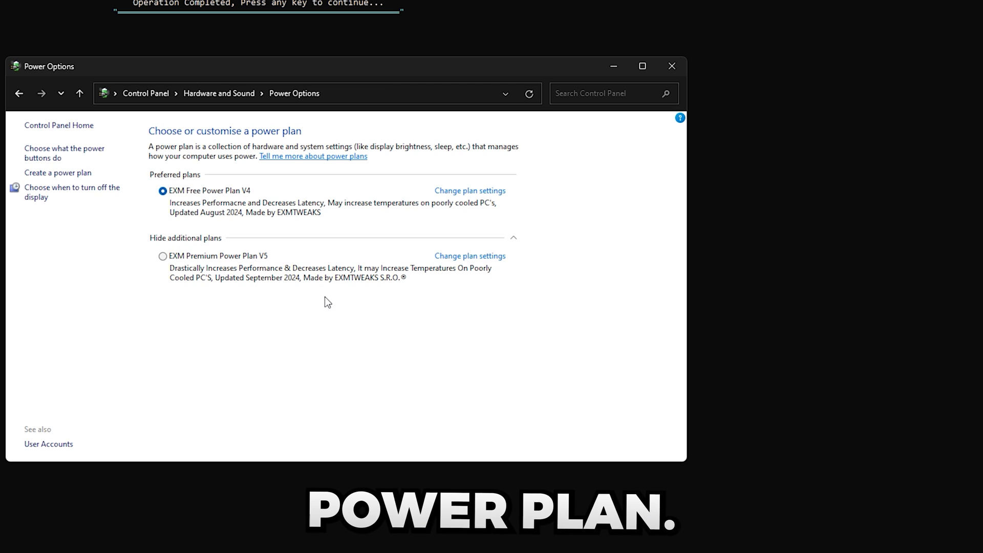
Make EXM Premium Power Plan V5 active, check the V4 plan settings unchanged, and close Power Options.
click(163, 256)
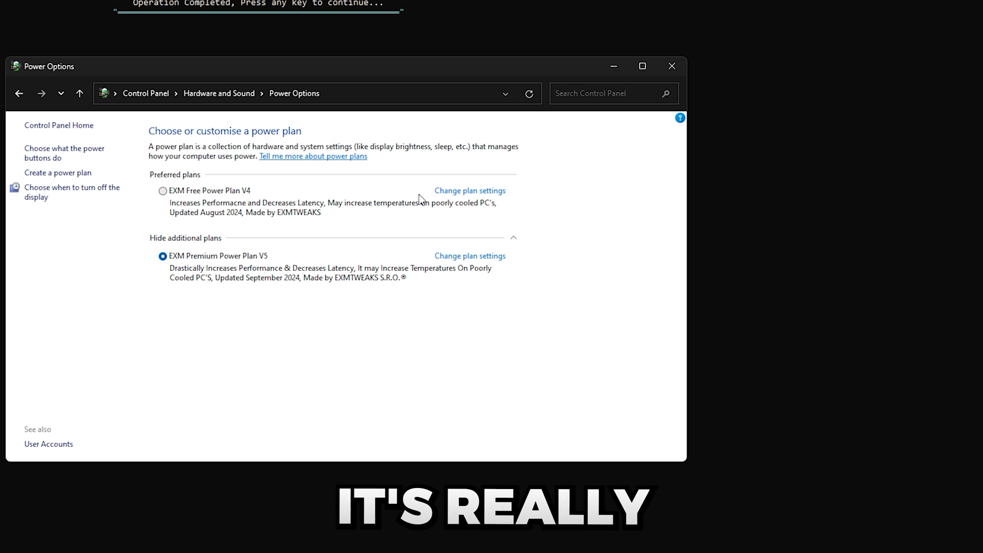
click(471, 191)
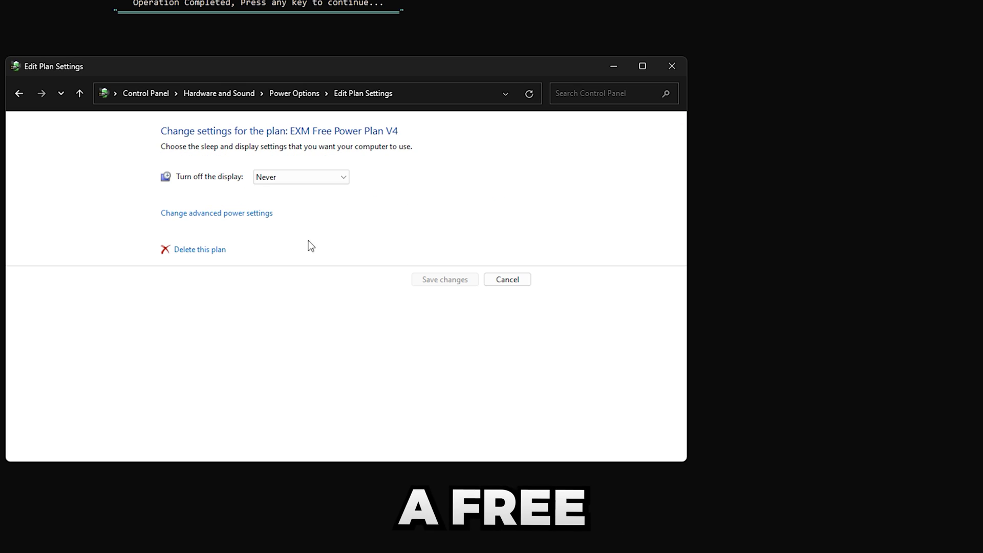
click(516, 280)
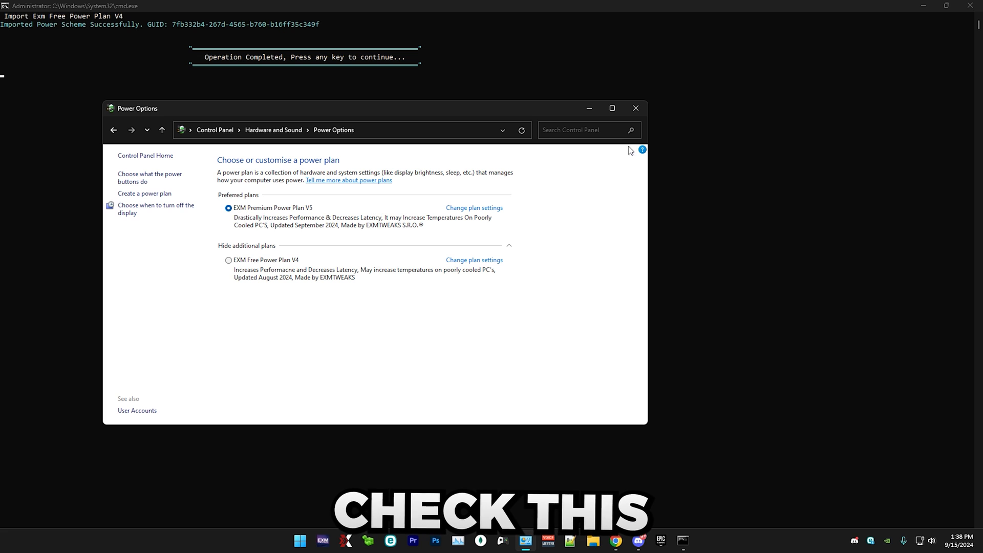
click(635, 108)
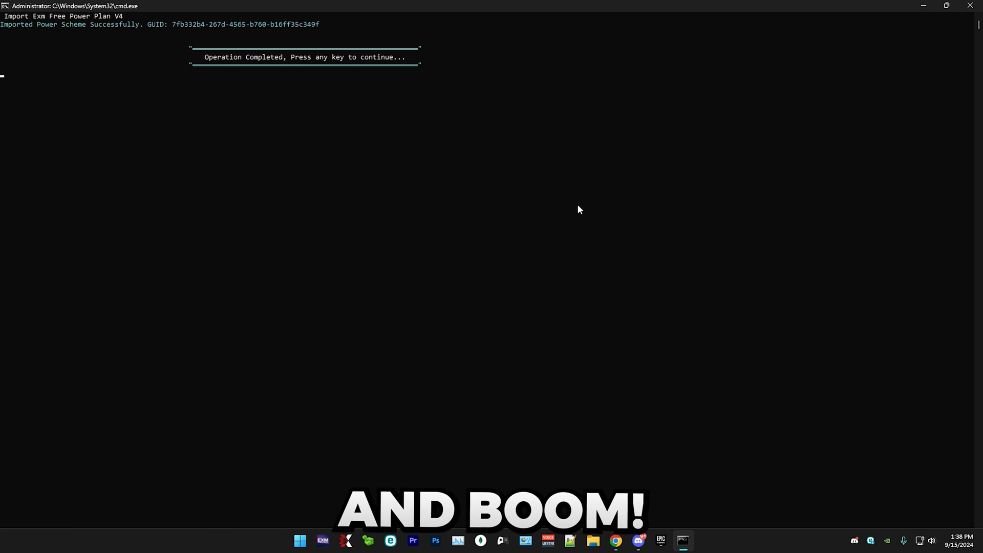
Disable power throttling, timer coalescing and power telemetry from the power tweaks menu.
key(Return)
text(2)
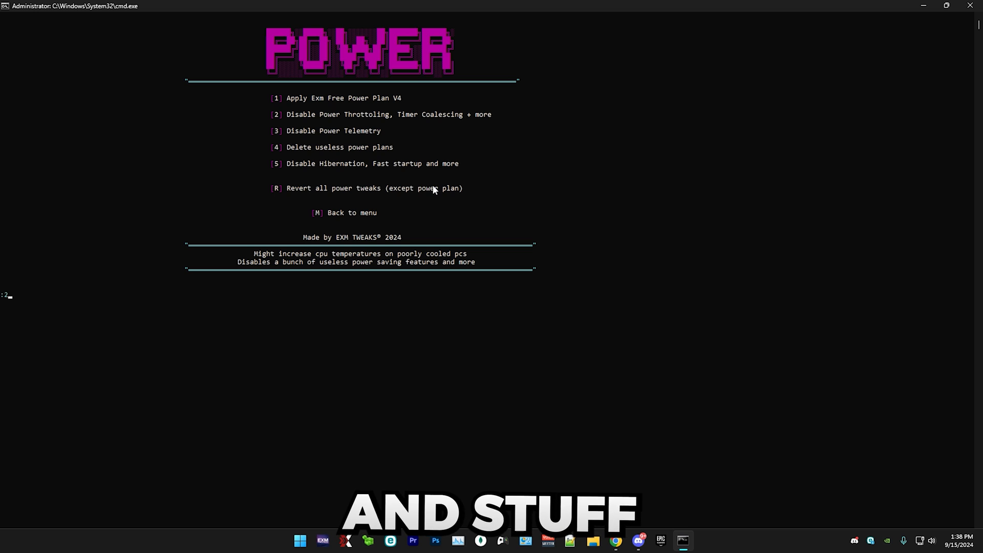
key(Return)
text(3)
key(Return)
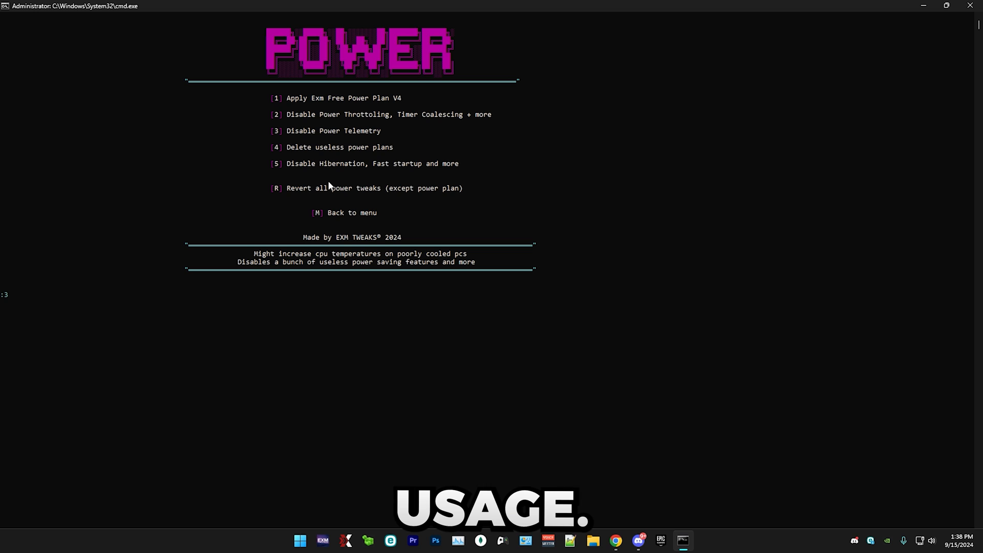
key(Return)
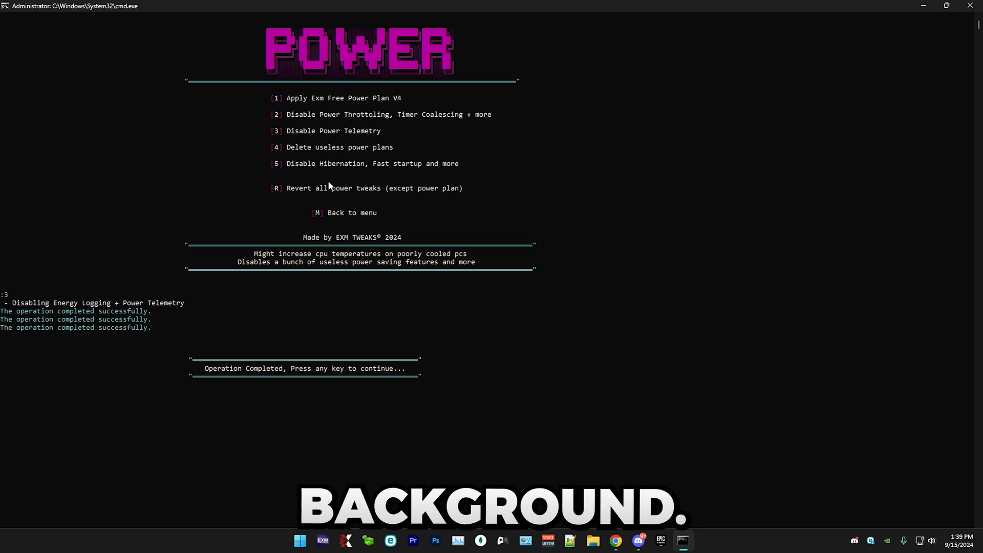
key(Return)
text(4)
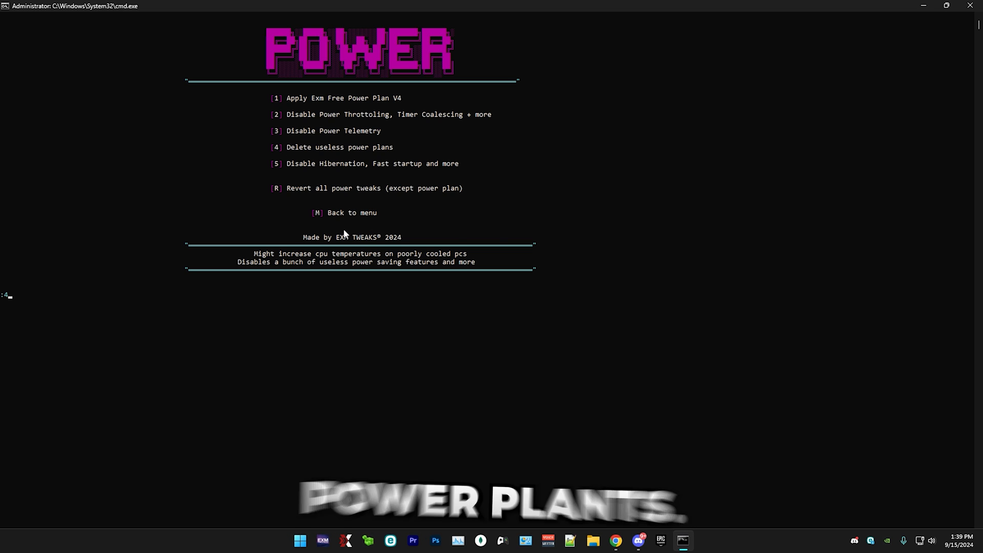
Run option 5 to disable hibernation and fast startup, then continue.
key(BackSpace)
text(5)
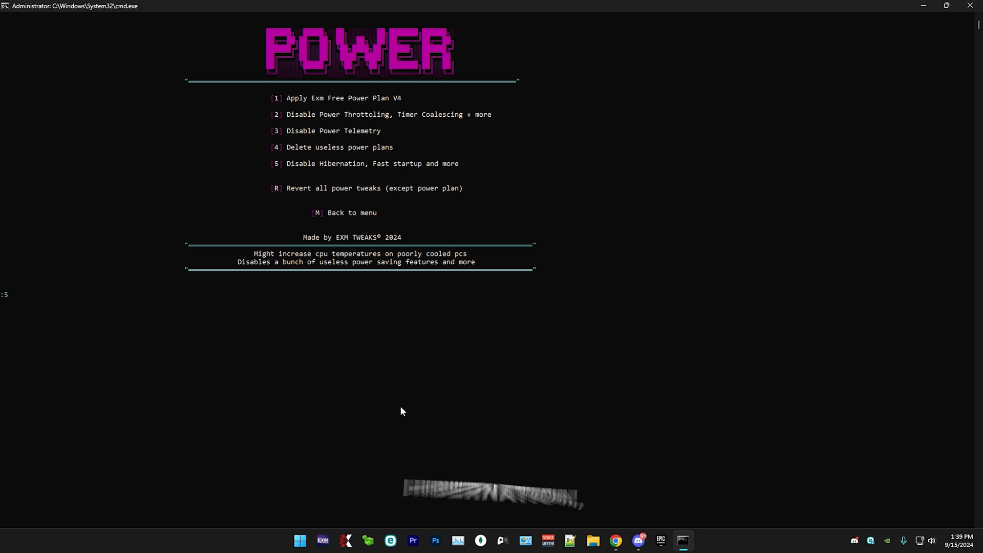
key(Return)
key(Return)
text(5)
key(Return)
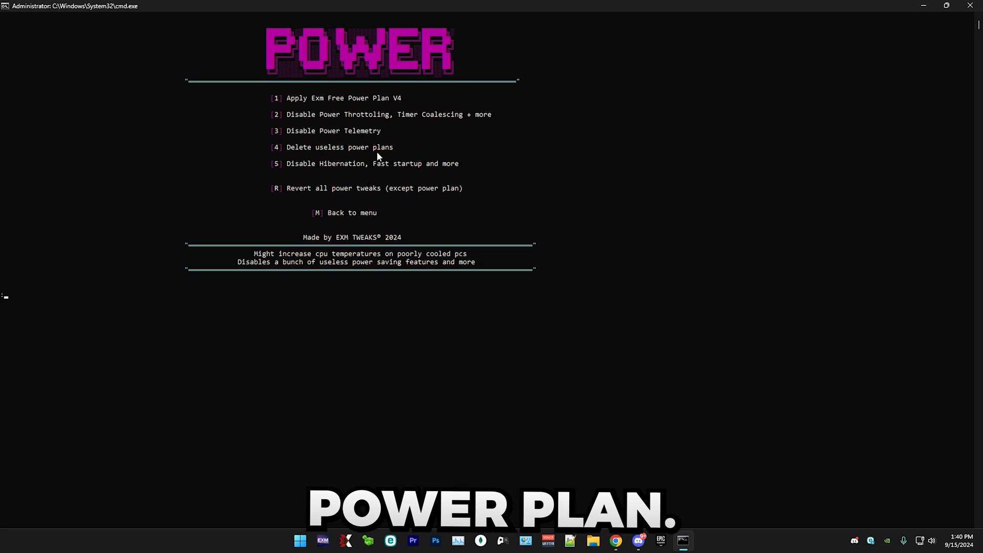
Enter the Debloat section, dismiss the notice, and review the GameDVR and XBOX Services tweak lines.
key(Return)
text(11)
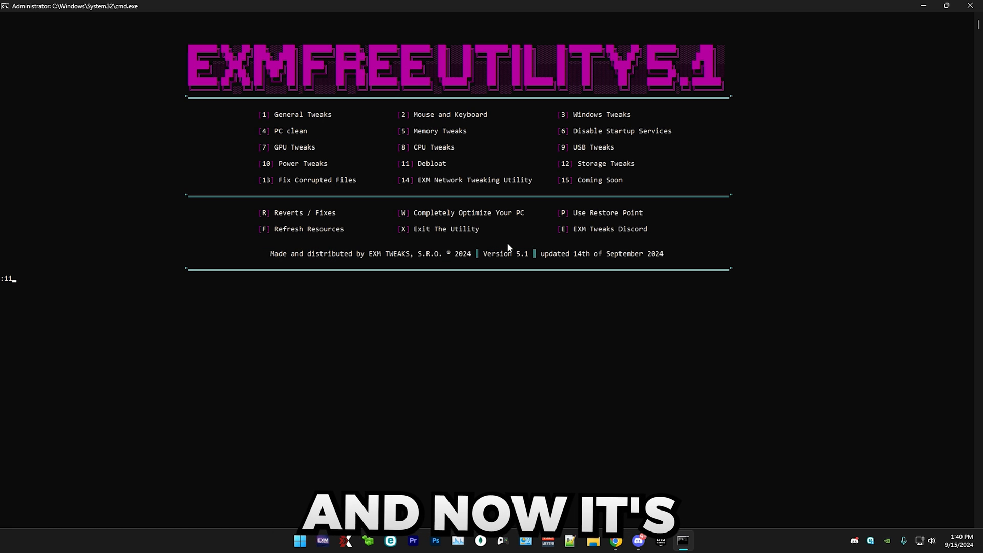
key(Return)
click(576, 306)
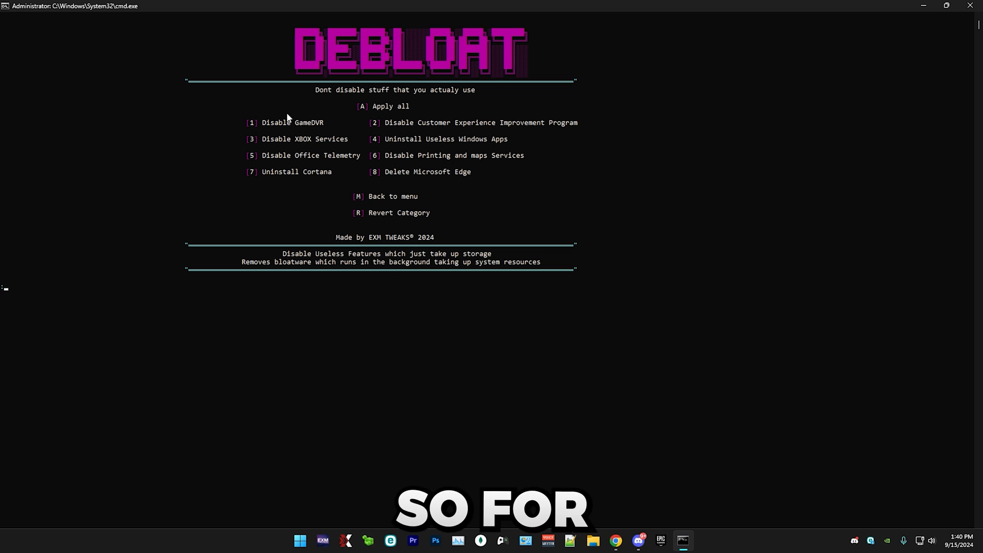
drag(262, 123, 324, 122)
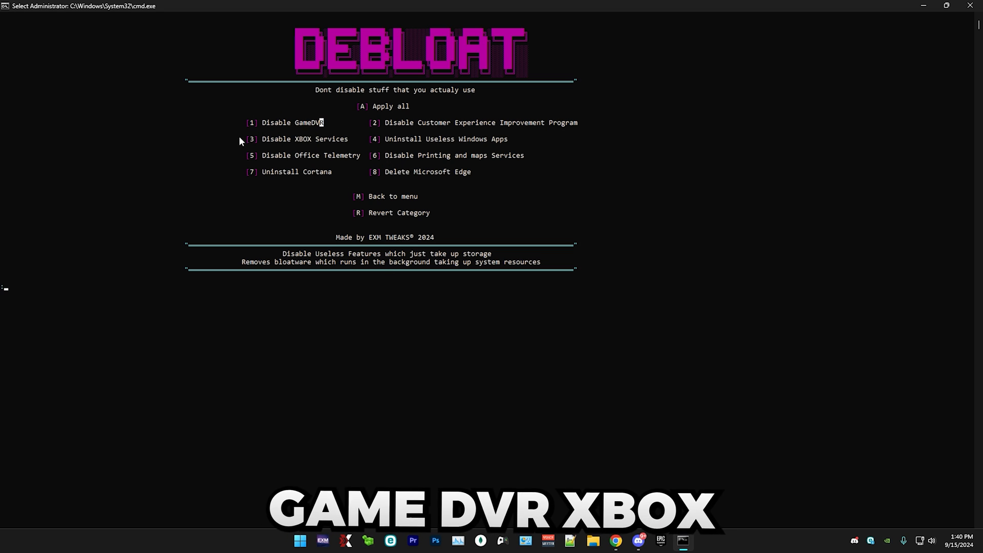
drag(260, 140, 369, 141)
click(317, 163)
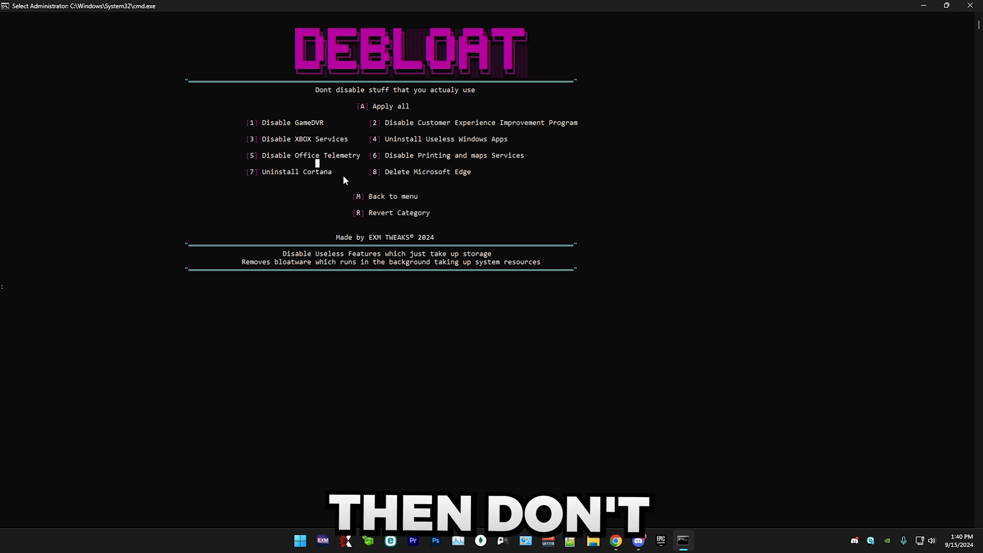
key(Escape)
text(A)
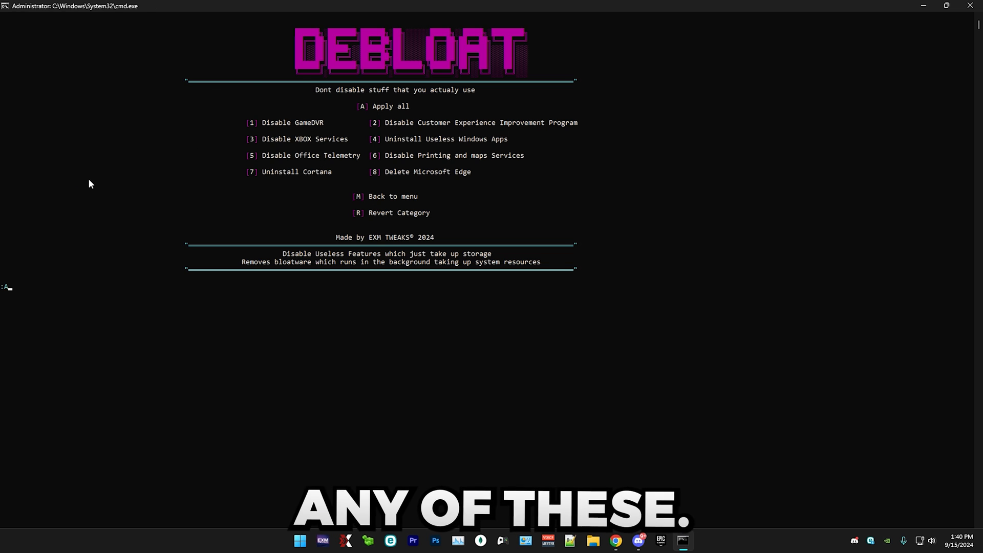
Apply all debloat tweaks (A), accept the warning and confirm with Y.
key(a)
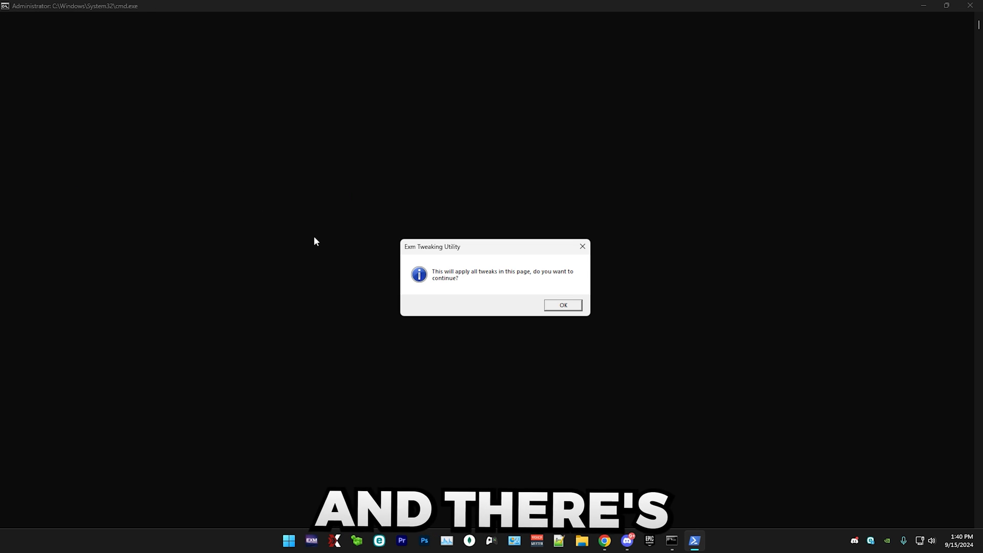
click(563, 305)
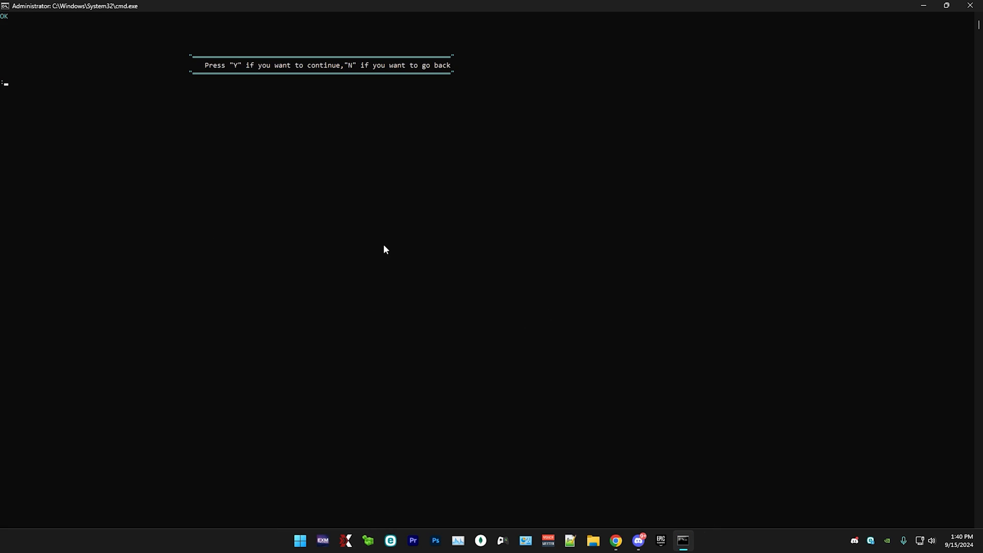
text(Y)
key(Return)
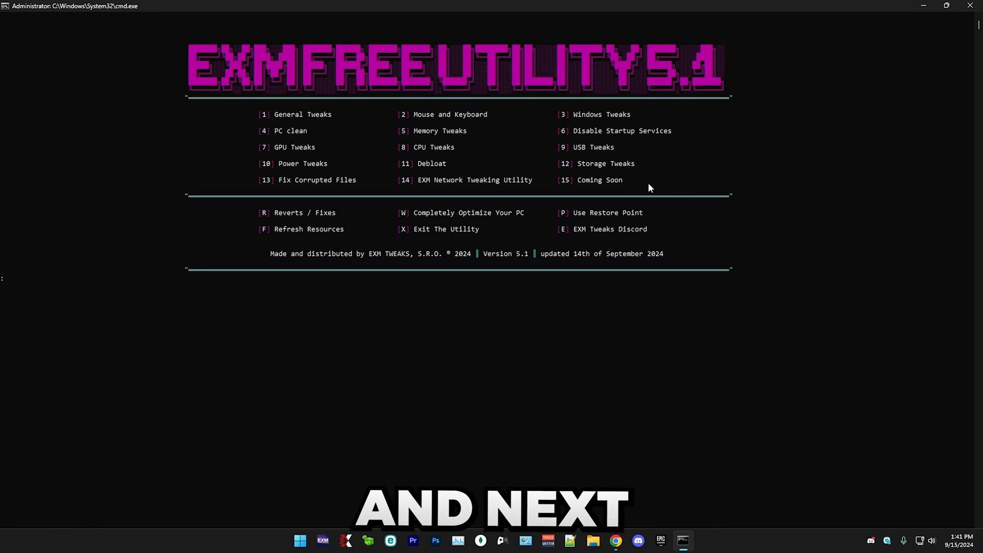
text(12)
From Storage's Trim/Defragment option, select SSD (C:) in Optimise Drives and start optimising it.
key(Return)
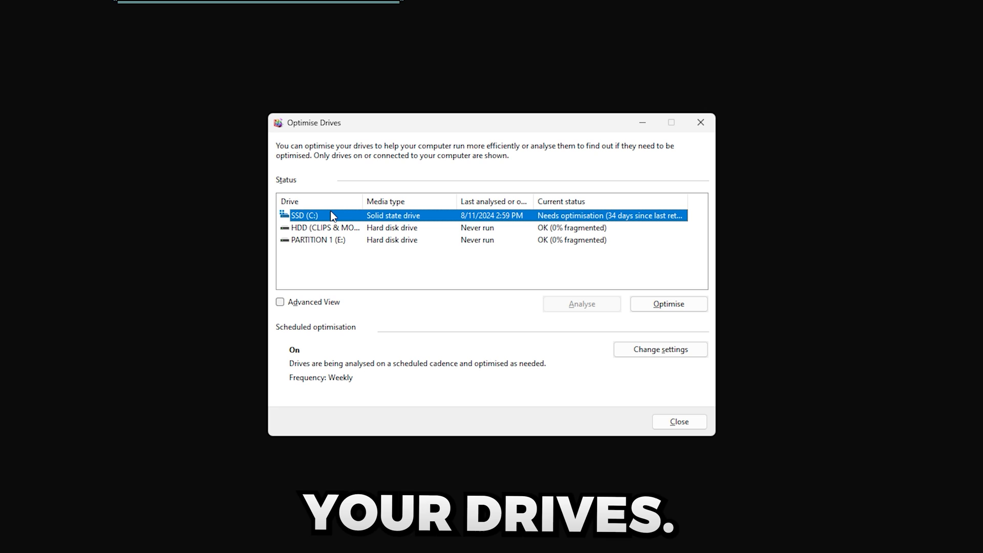
click(307, 229)
click(308, 215)
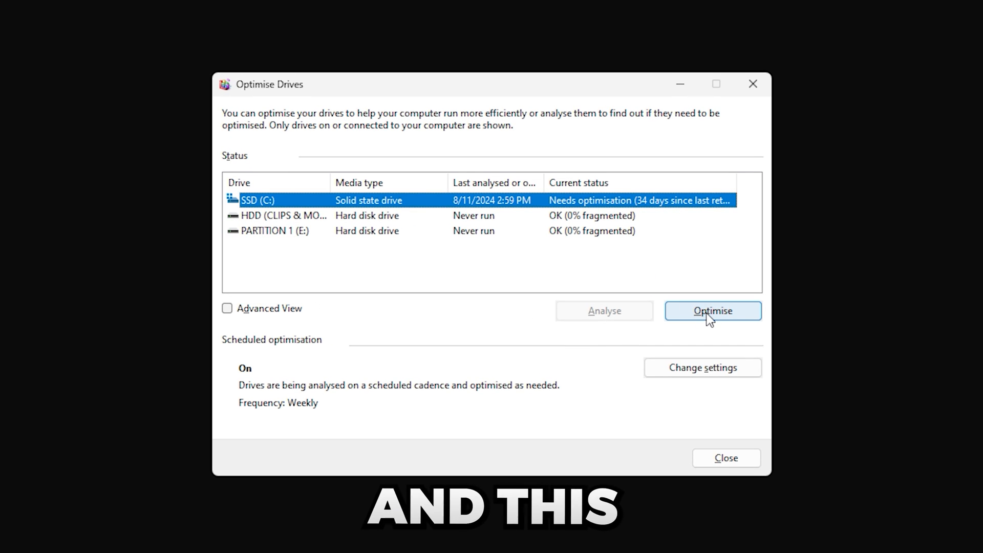
click(705, 314)
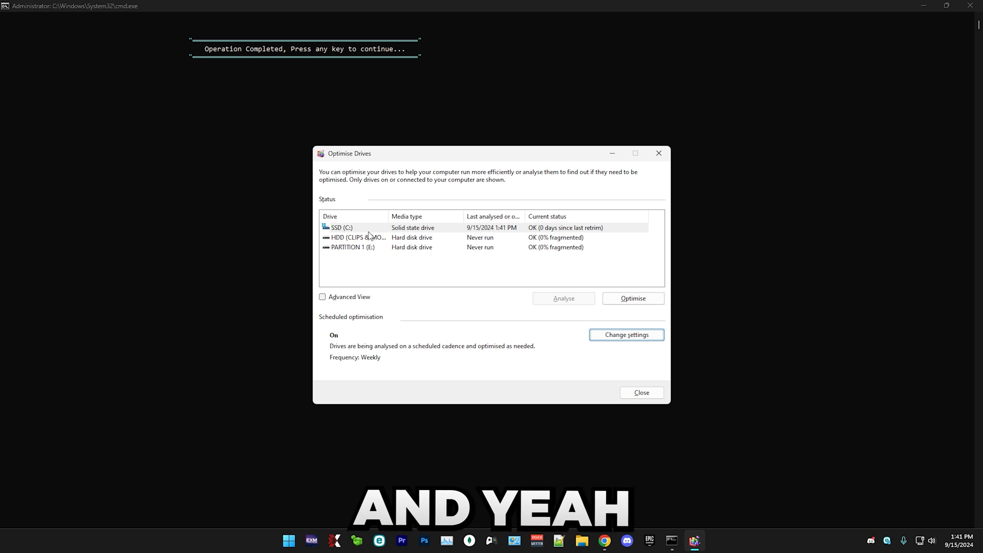
Select the hard disk drive, then close the Optimise Drives window back to the Storage menu.
click(466, 239)
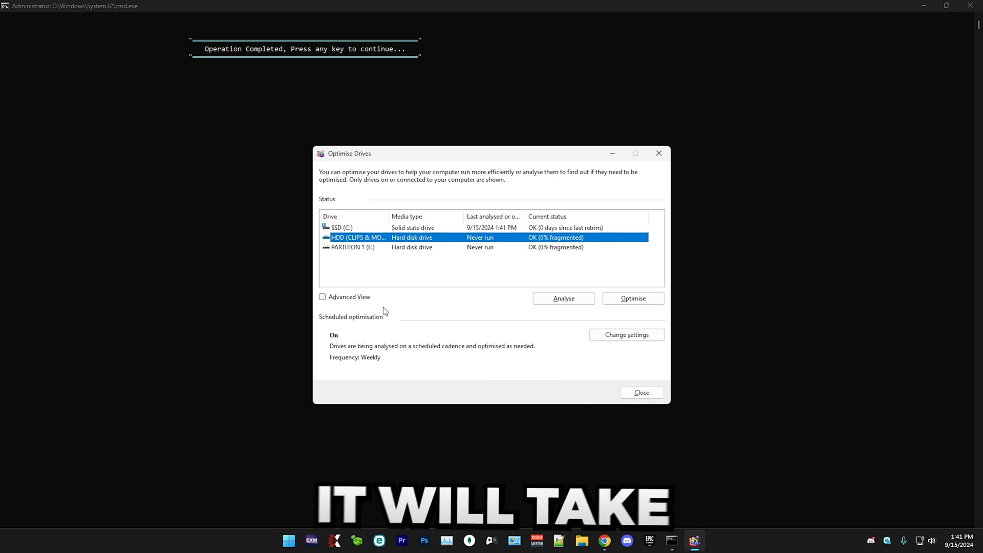
click(642, 394)
click(370, 271)
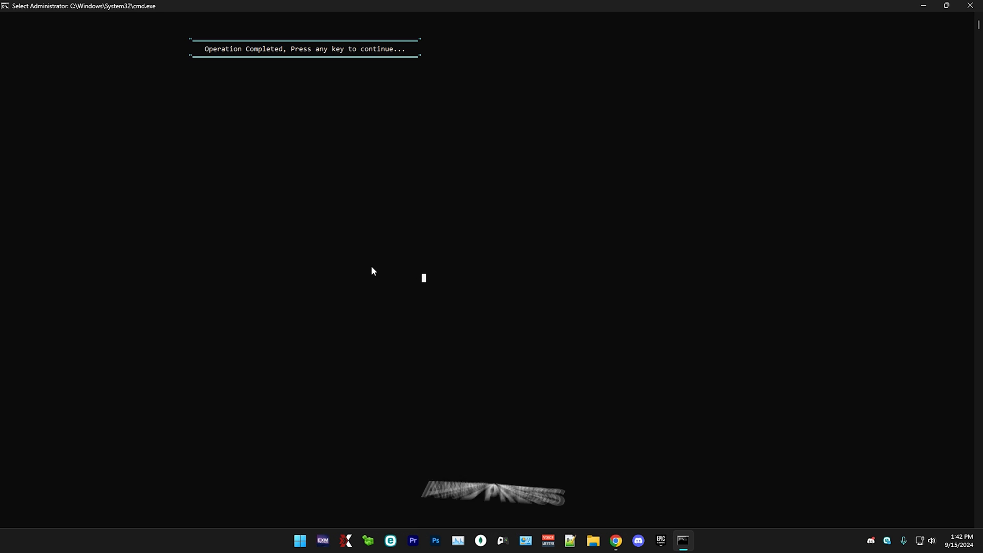
Run Enable User Write Cache (2) and Disable SSD Power Savings (3), then go back to the main menu.
key(Return)
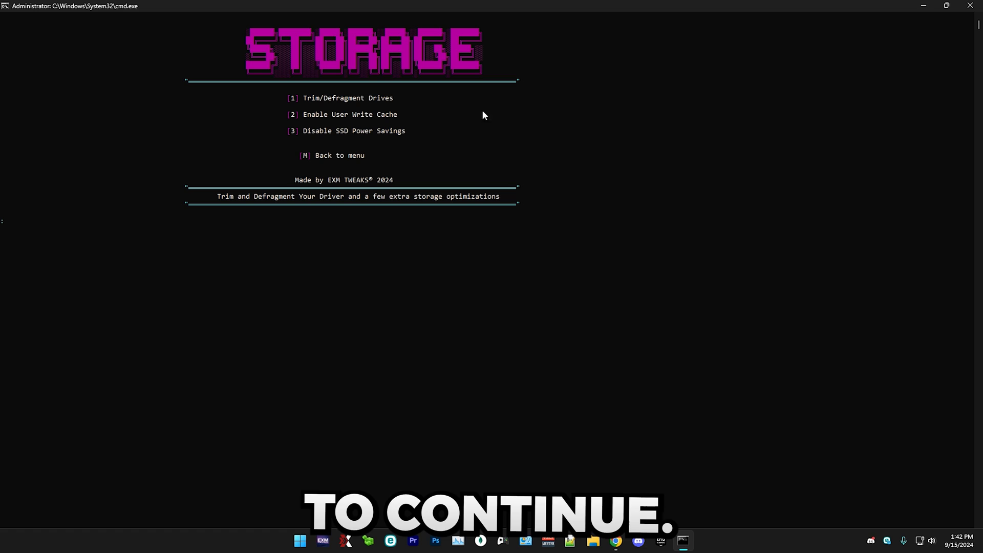
text(2)
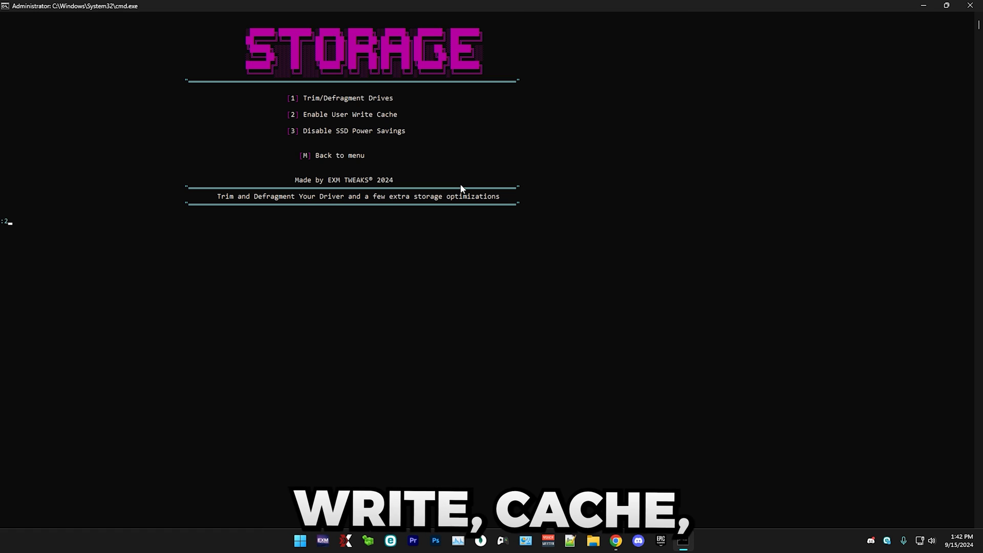
key(Return)
key(Return)
text(3)
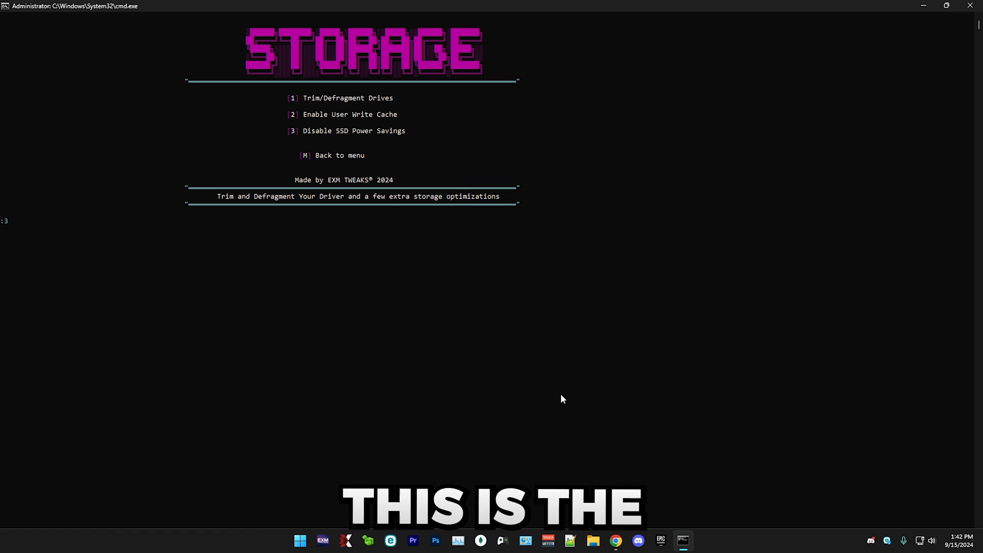
key(Return)
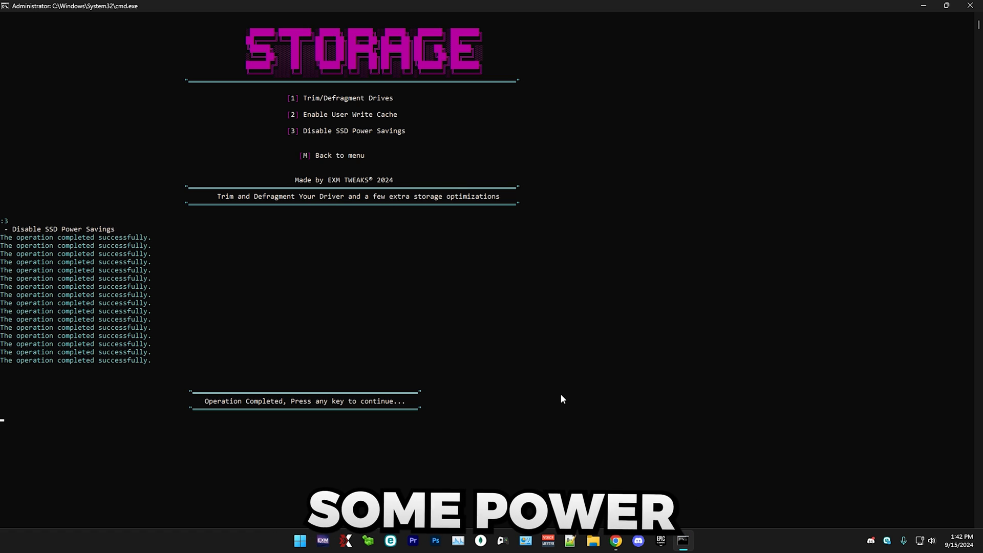
key(Return)
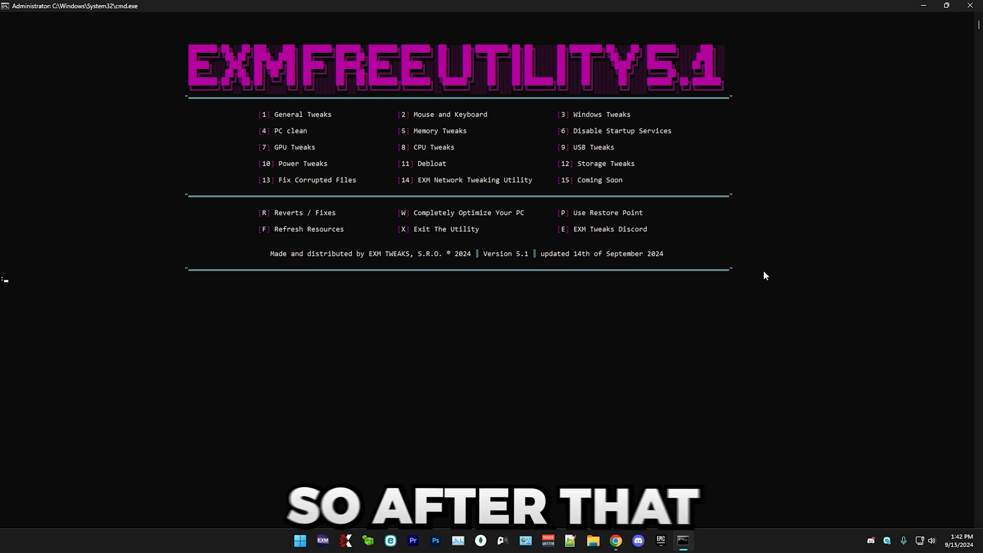
text(13)
Run the DISM/SFC corrupted system files repair from option 13 and return to the main menu.
key(Return)
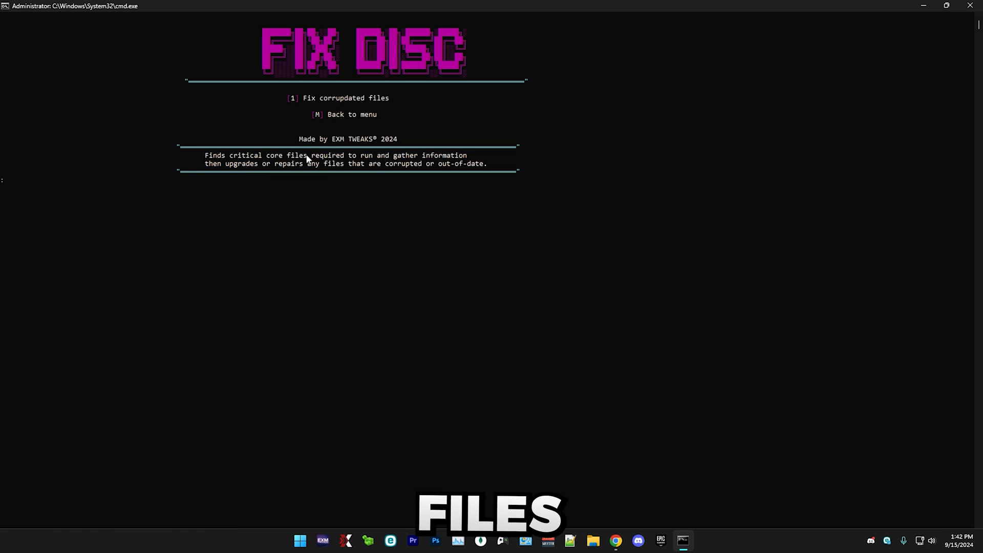
text(1)
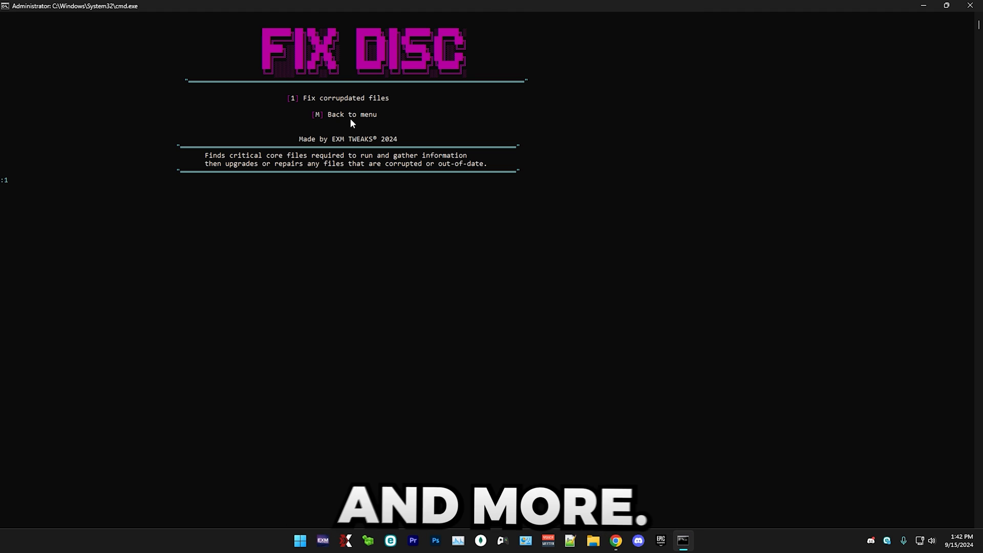
key(Return)
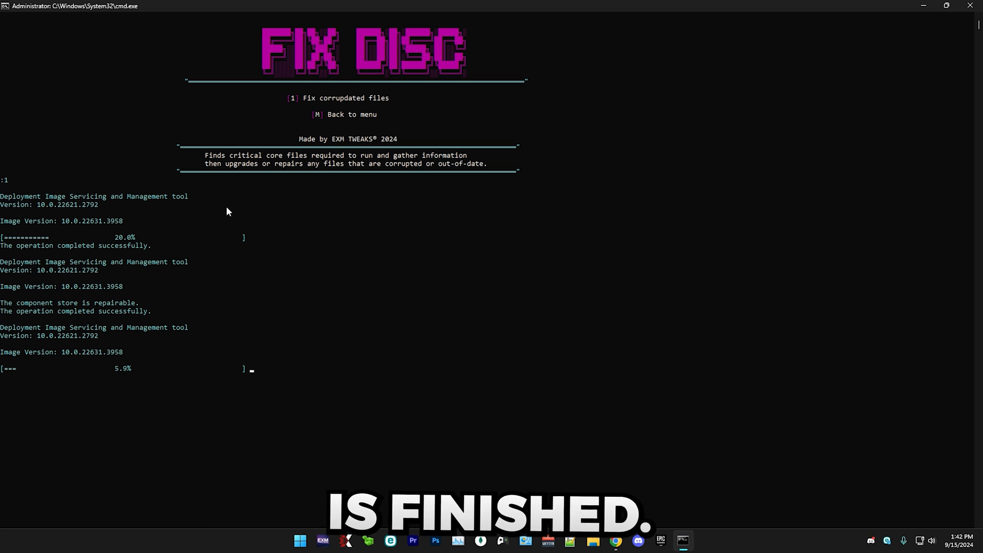
key(Return)
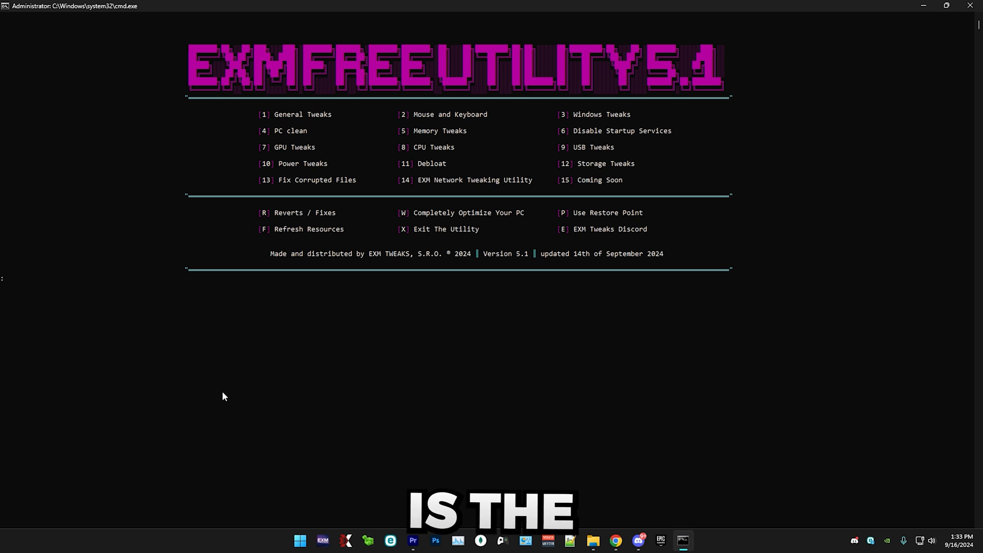
text(14)
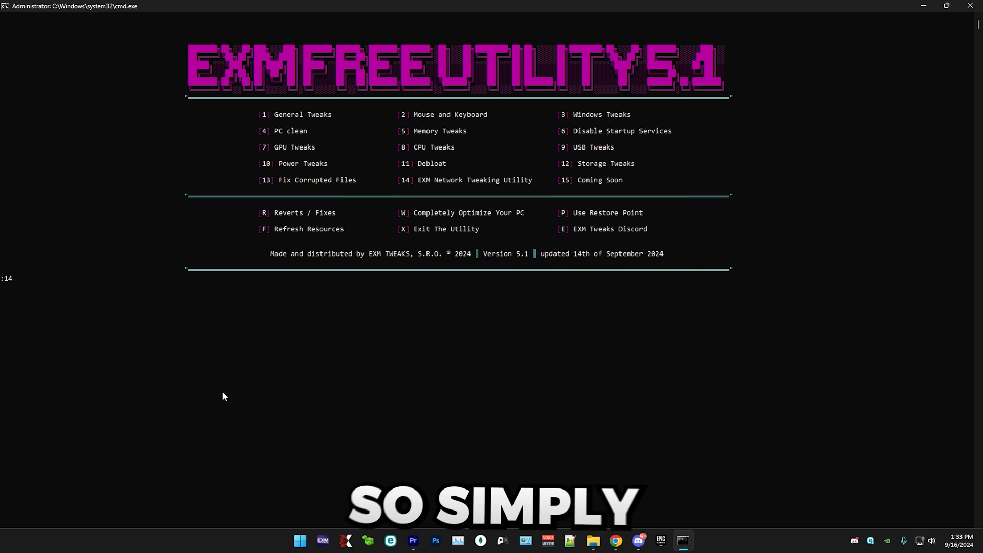
Launch EXM Network Tweaking Utility (14), create a restore point in it, and return to the main menu.
key(Return)
key(Return)
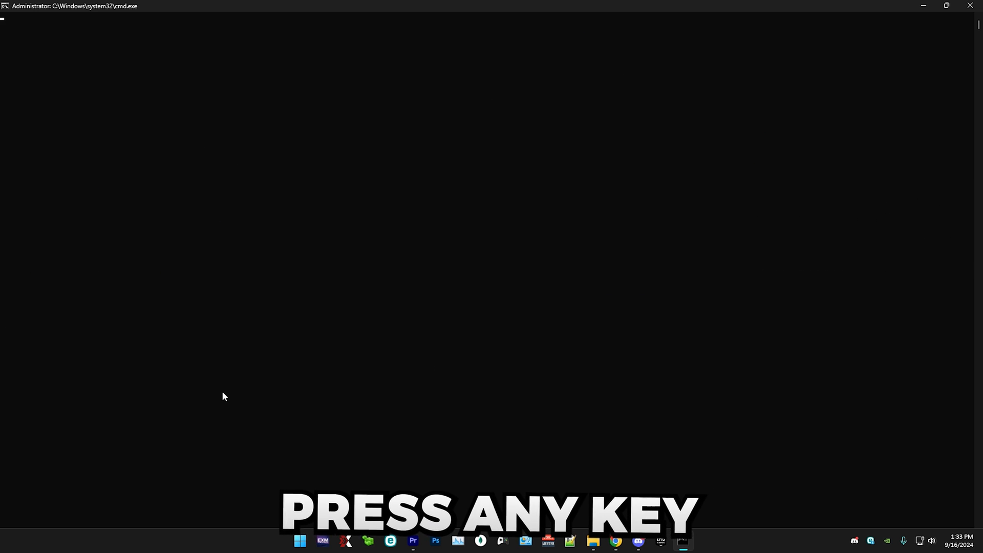
click(564, 310)
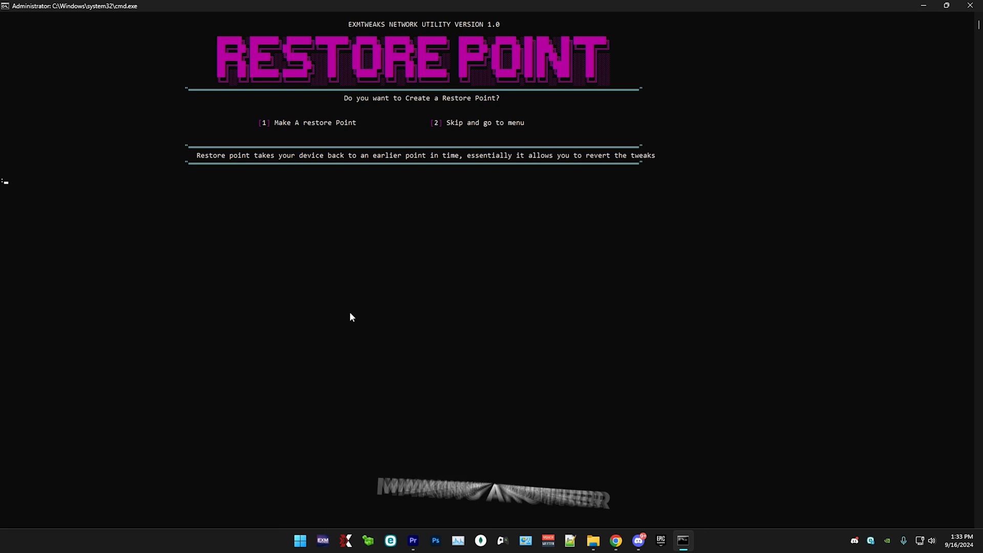
text(1)
key(Return)
click(552, 305)
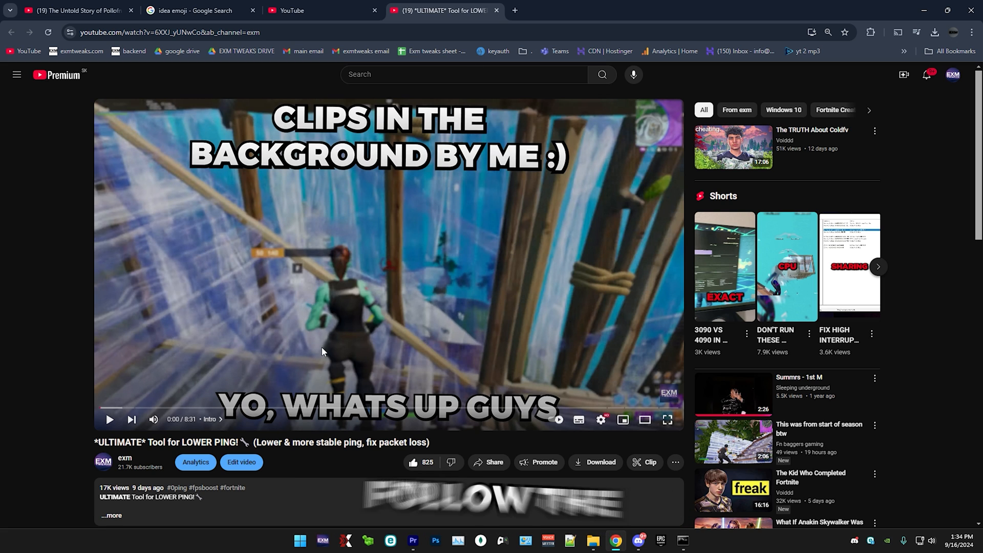
key(x)
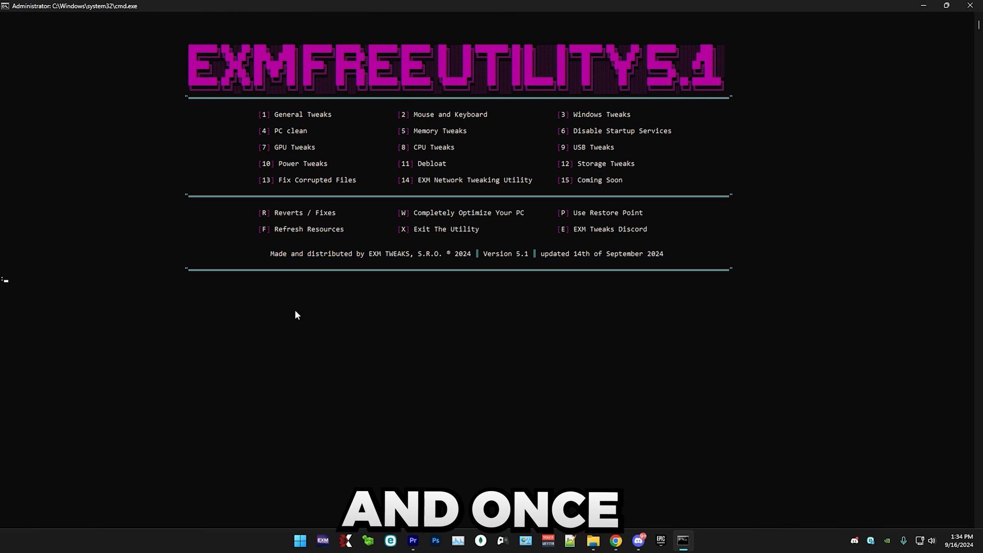